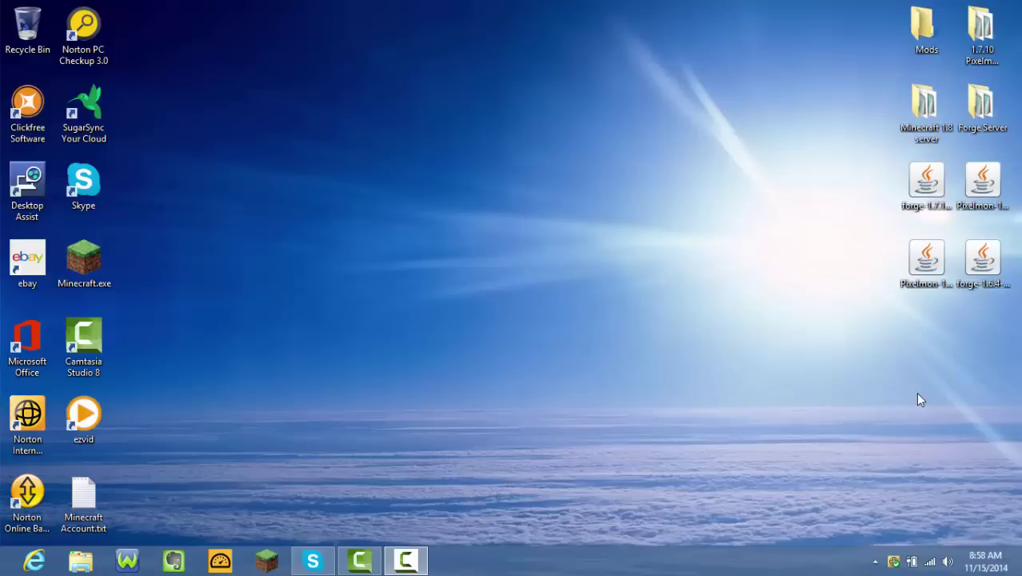
# - Switch to Internet Explorer and go to spigotmc.info
pyautogui.click(34, 560)
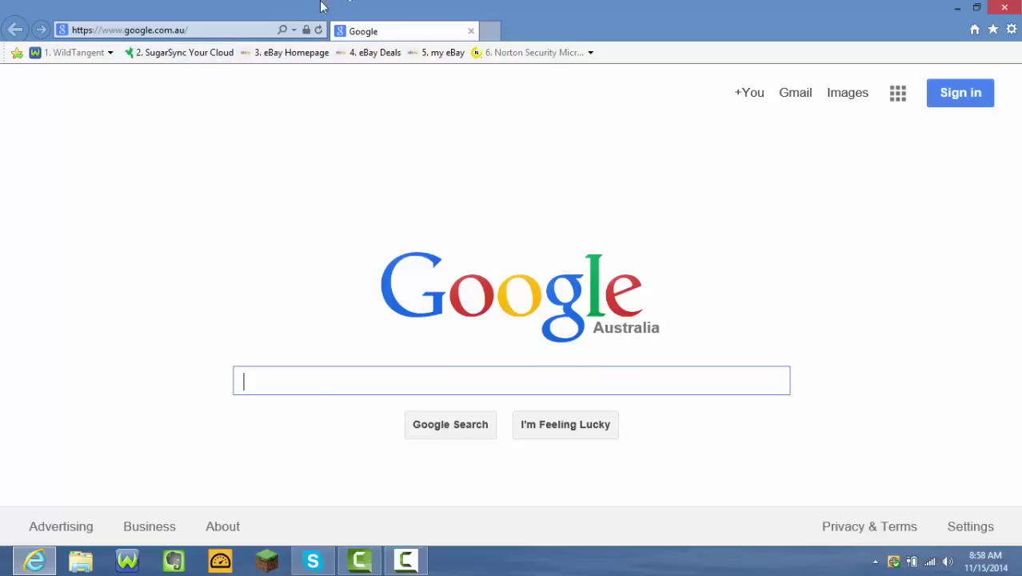
pyautogui.click(263, 30)
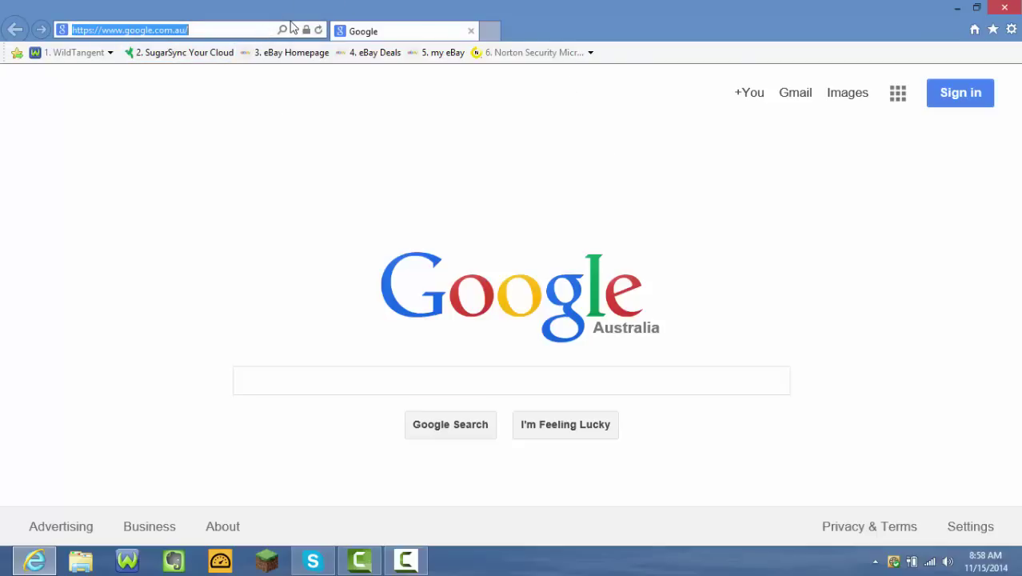
pyautogui.press('BackSpace')
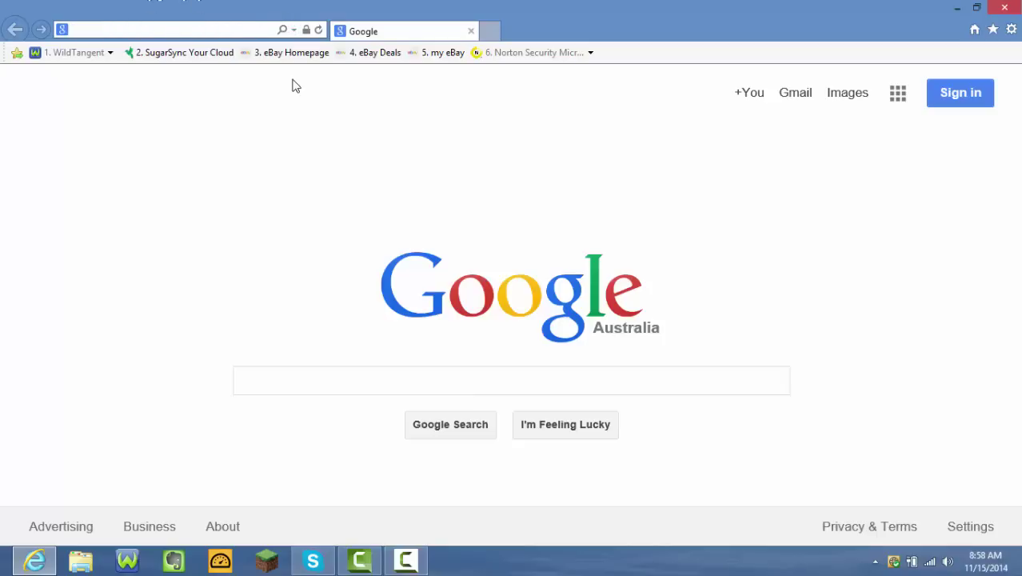
pyautogui.write('spigotmc.info/')
pyautogui.press('Return')
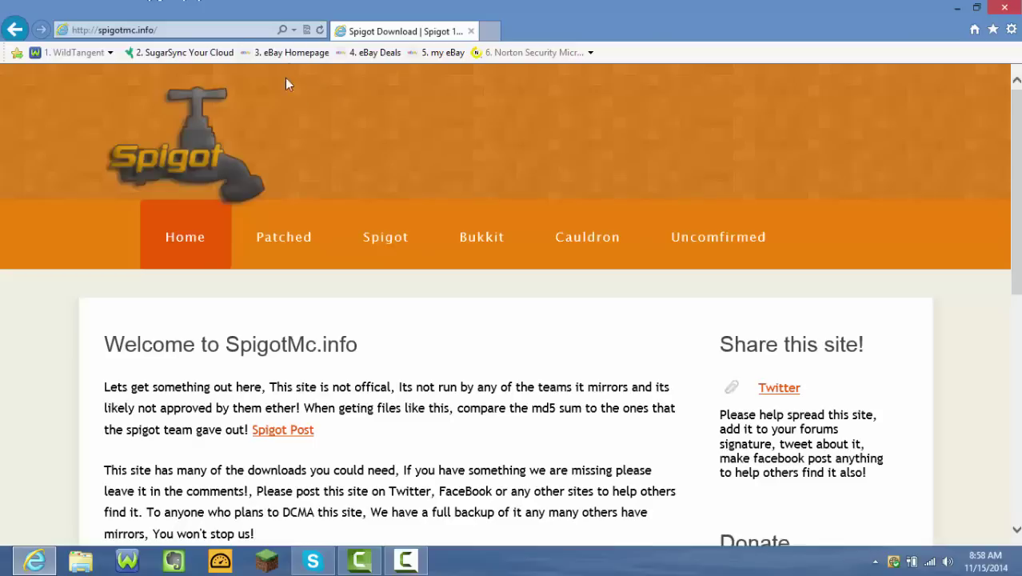
# - Look through the quick downloads list and check the properties of the Spigot 1543 link
pyautogui.scroll(-3, 320, 88)
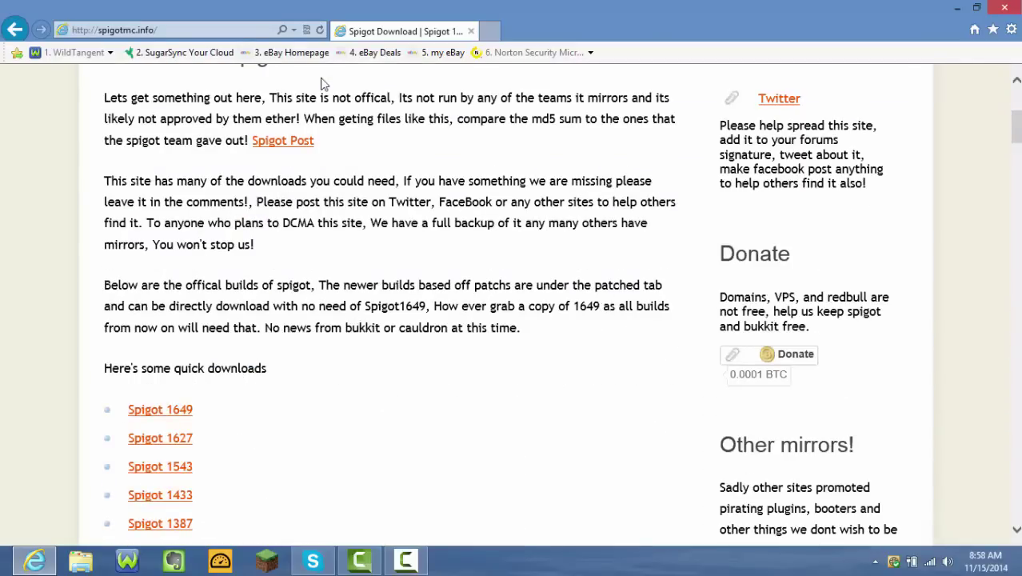
pyautogui.scroll(3, 323, 83)
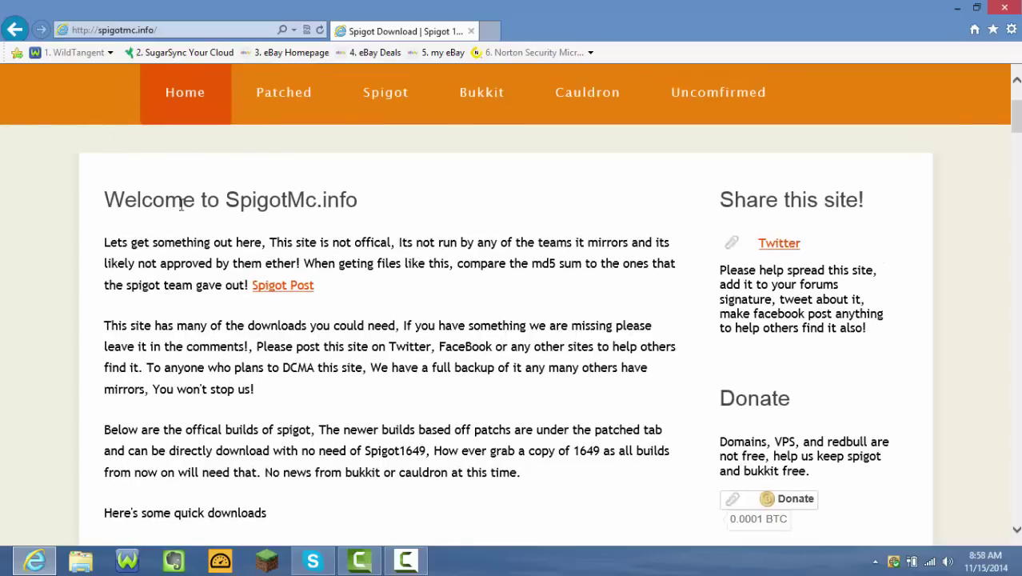
pyautogui.scroll(-3, 181, 205)
pyautogui.rightClick(160, 392)
pyautogui.click(267, 384)
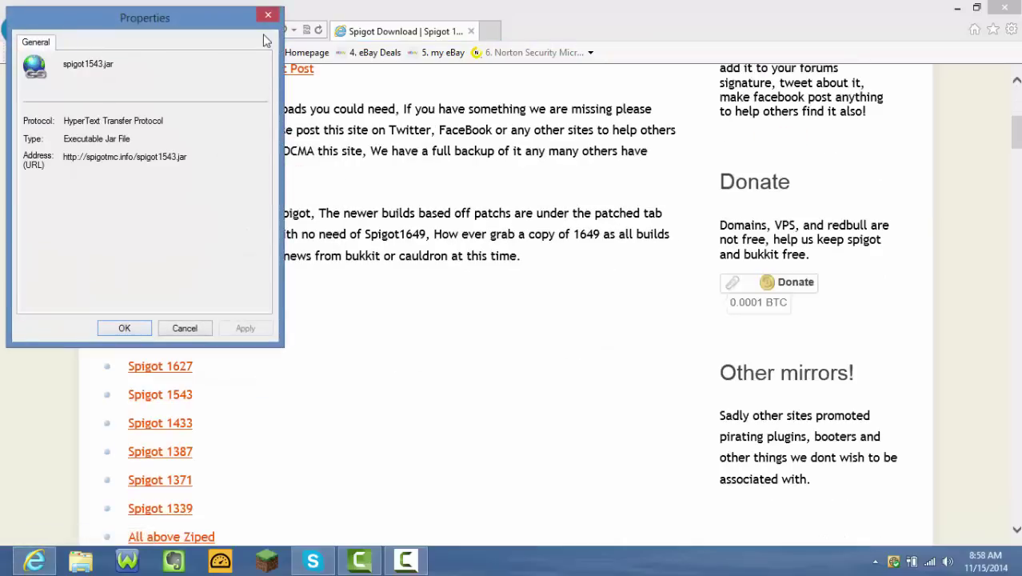
pyautogui.click(267, 16)
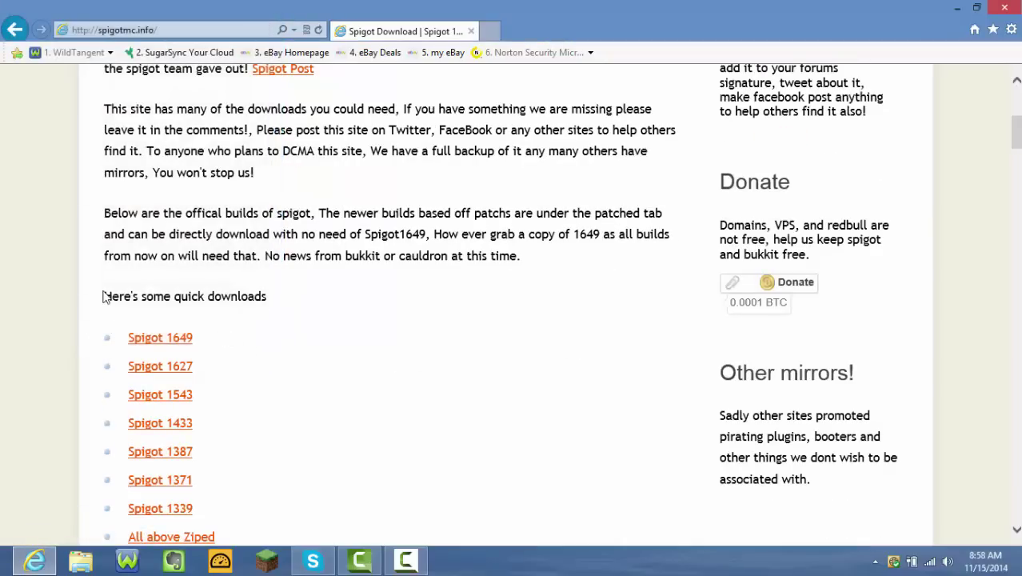
# - Download the Spigot 1649 build and save spigot1649.jar
pyautogui.click(183, 345)
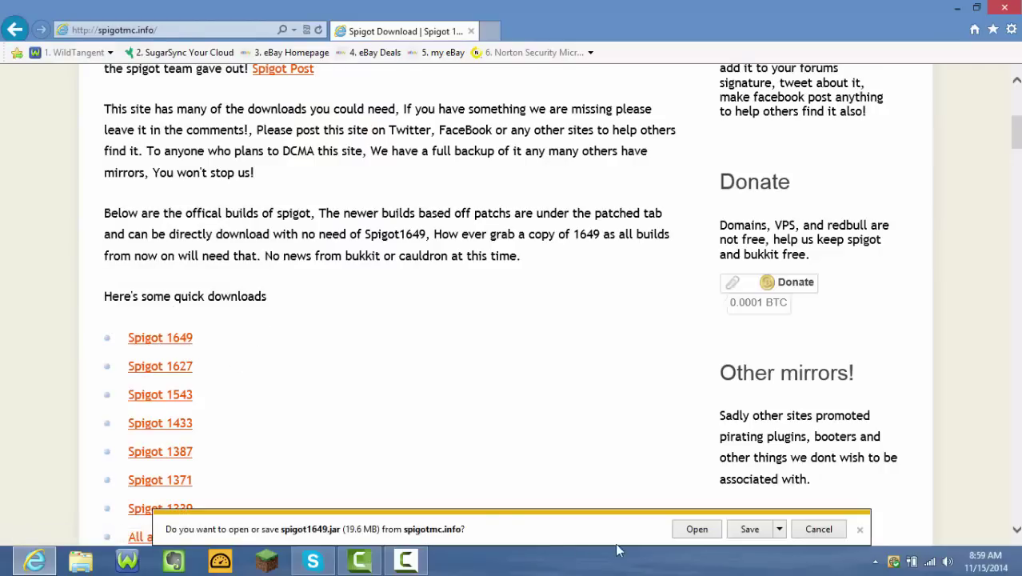
pyautogui.click(738, 533)
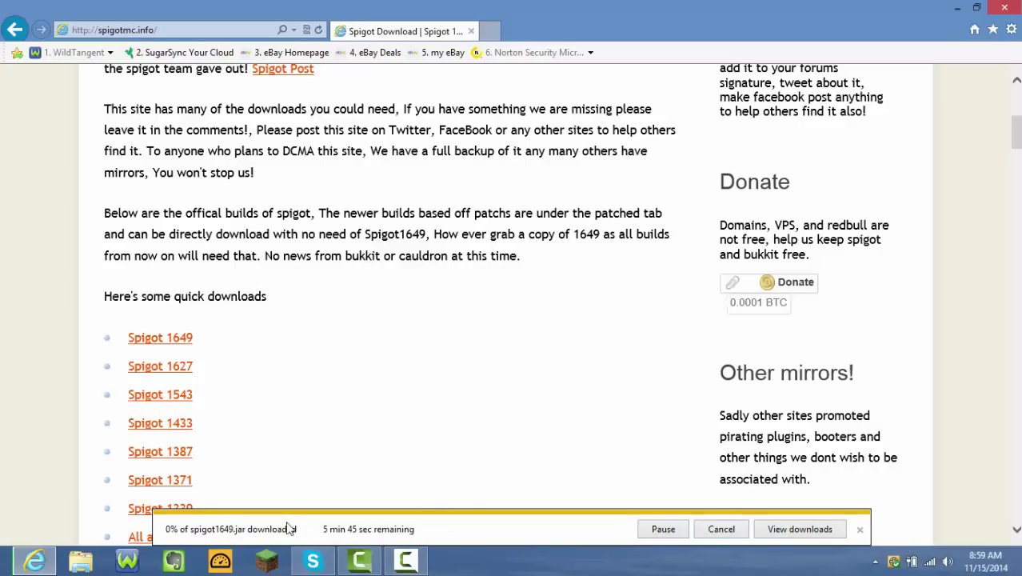
pyautogui.click(406, 565)
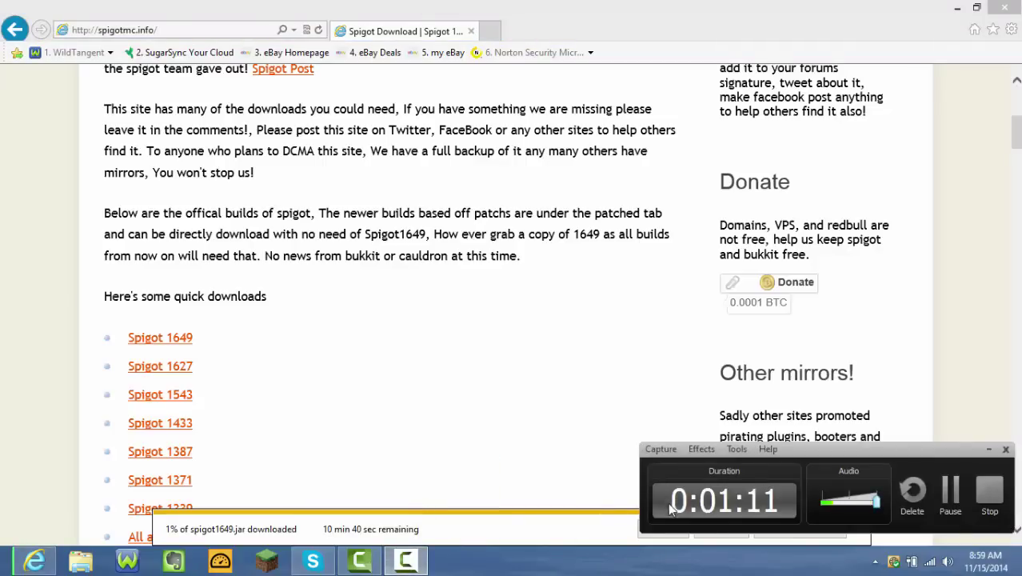
pyautogui.click(949, 491)
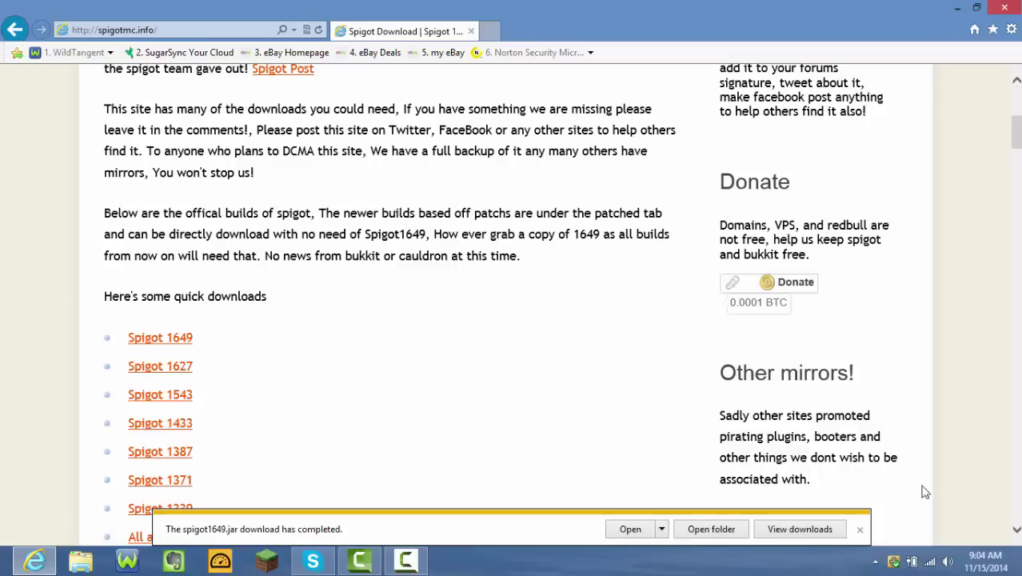
# - Open the download's folder, minimise the browser, and move spigot1649.jar onto the desktop, closing the folder window
pyautogui.click(698, 530)
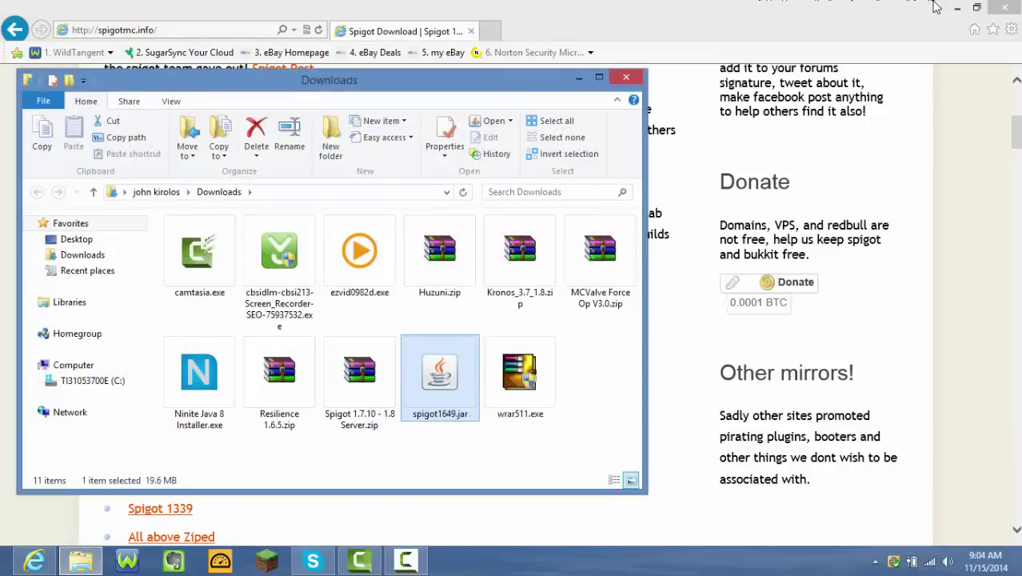
pyautogui.click(958, 7)
pyautogui.moveTo(450, 383); pyautogui.dragTo(756, 270)
pyautogui.click(626, 77)
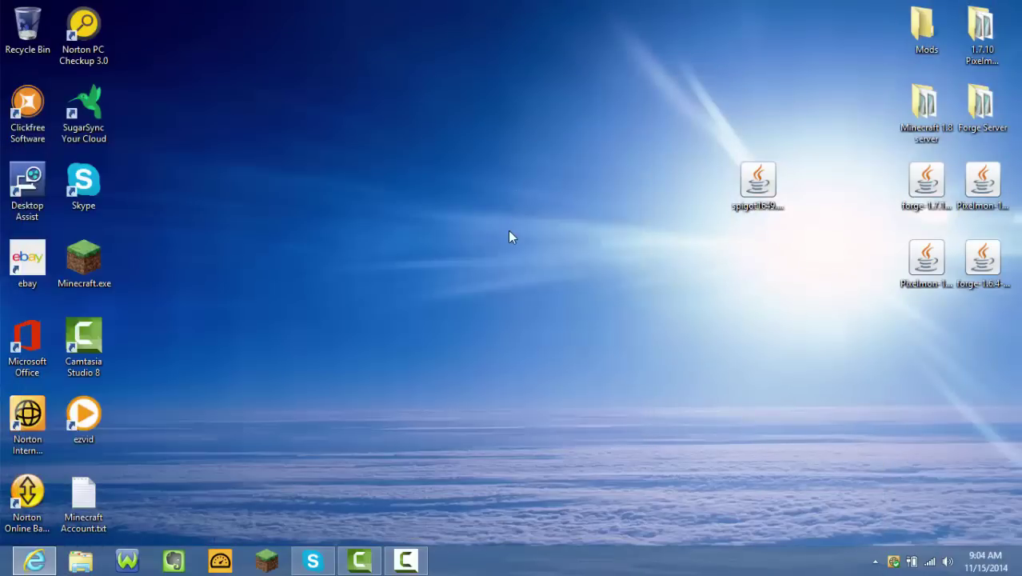
# - Create a new desktop folder named Spigot Server
pyautogui.rightClick(506, 101)
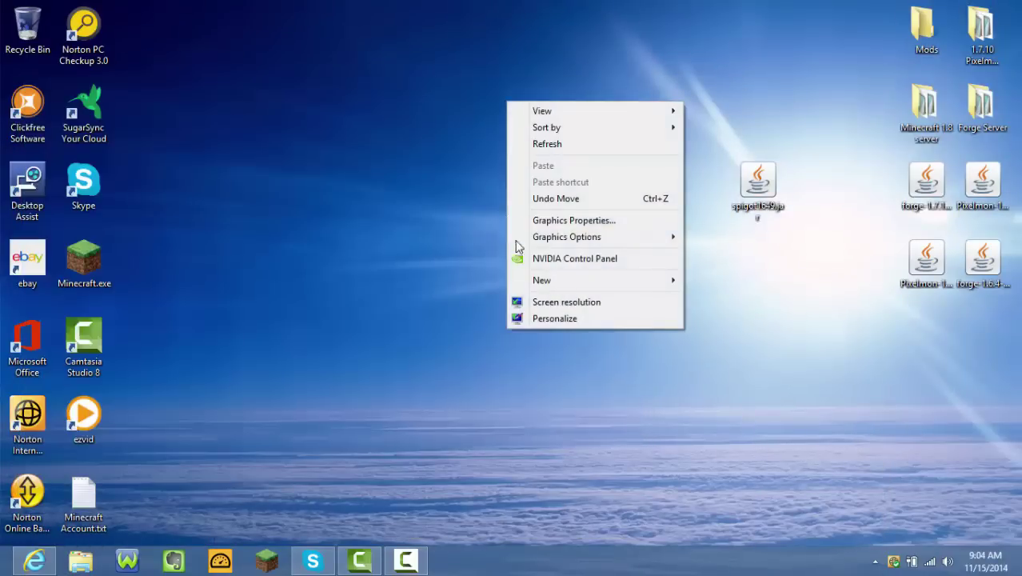
pyautogui.moveTo(592, 281)
pyautogui.click(734, 282)
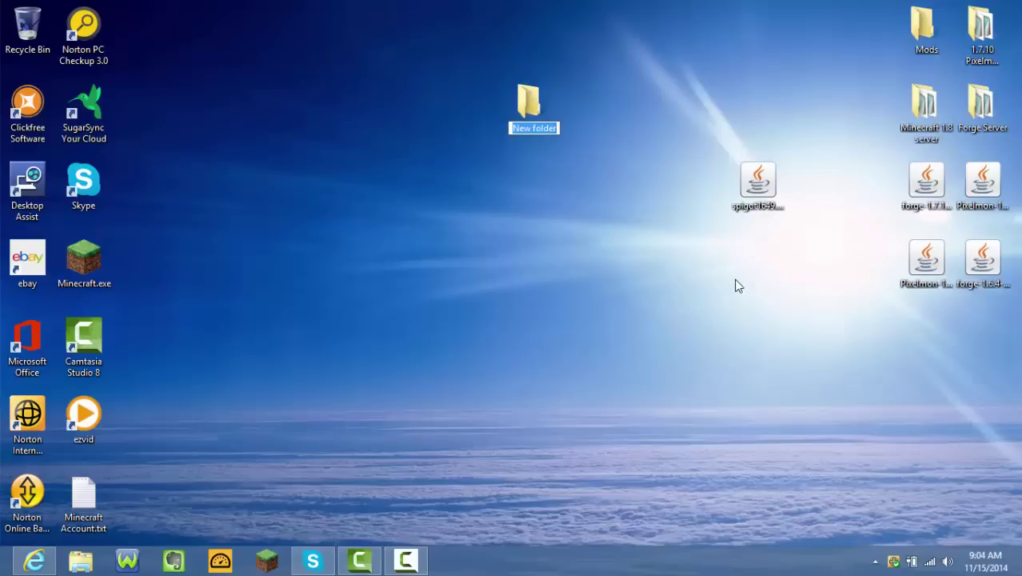
pyautogui.write('Spigot S')
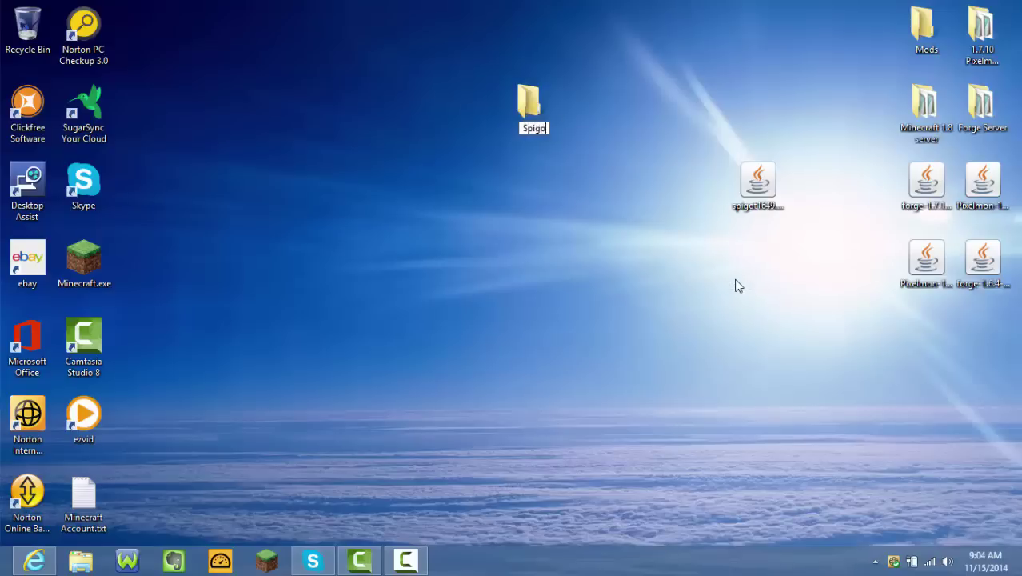
pyautogui.press('BackSpace')
pyautogui.write('Server')
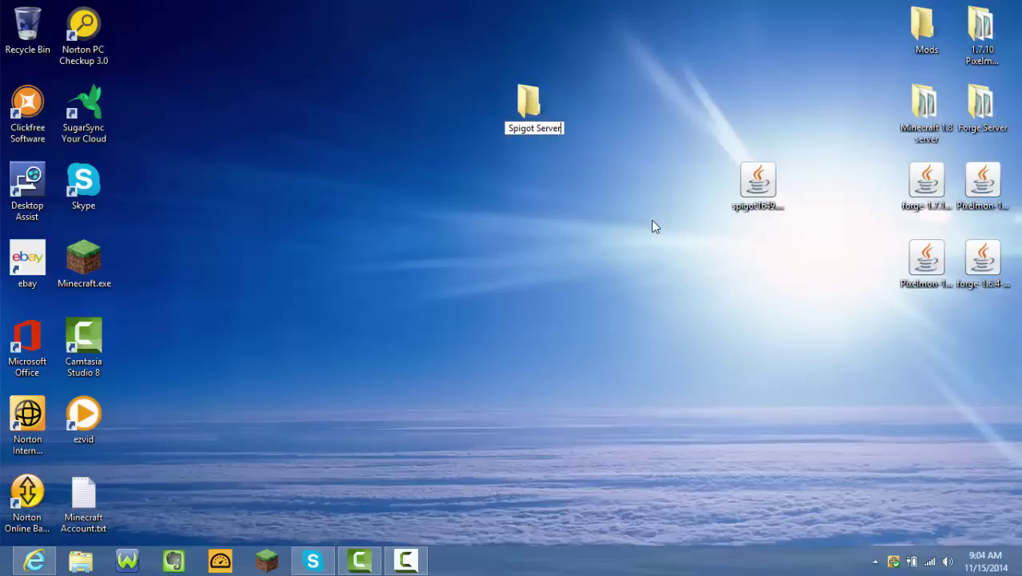
pyautogui.press('Return')
# - Move spigot1649.jar into the Spigot Server folder and open that folder, positioning its window clear of the desktop icons
pyautogui.click(712, 198)
pyautogui.moveTo(759, 182); pyautogui.dragTo(542, 107)
pyautogui.doubleClick(542, 106)
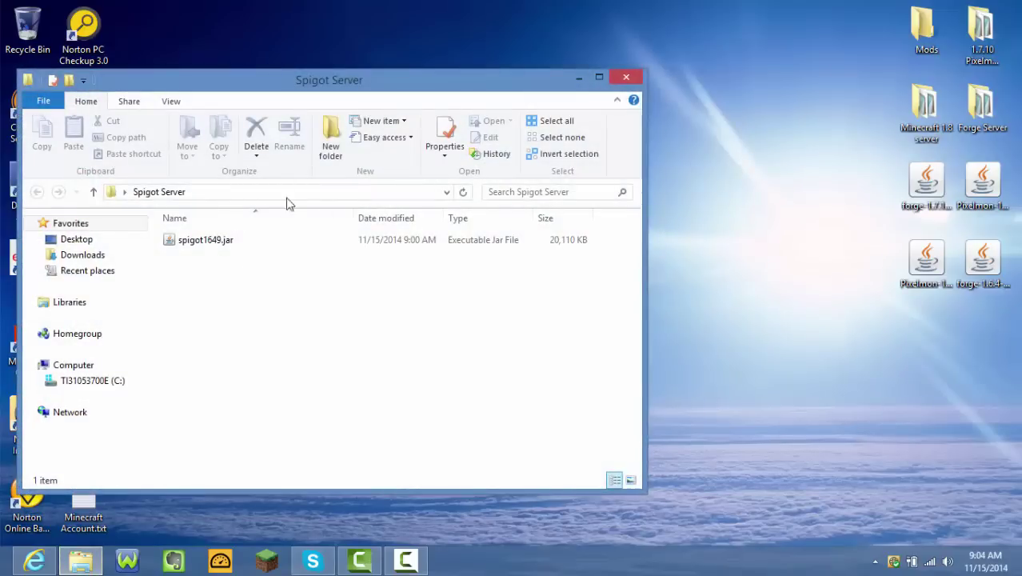
pyautogui.moveTo(386, 88); pyautogui.dragTo(578, 122)
pyautogui.moveTo(568, 158); pyautogui.dragTo(566, 159)
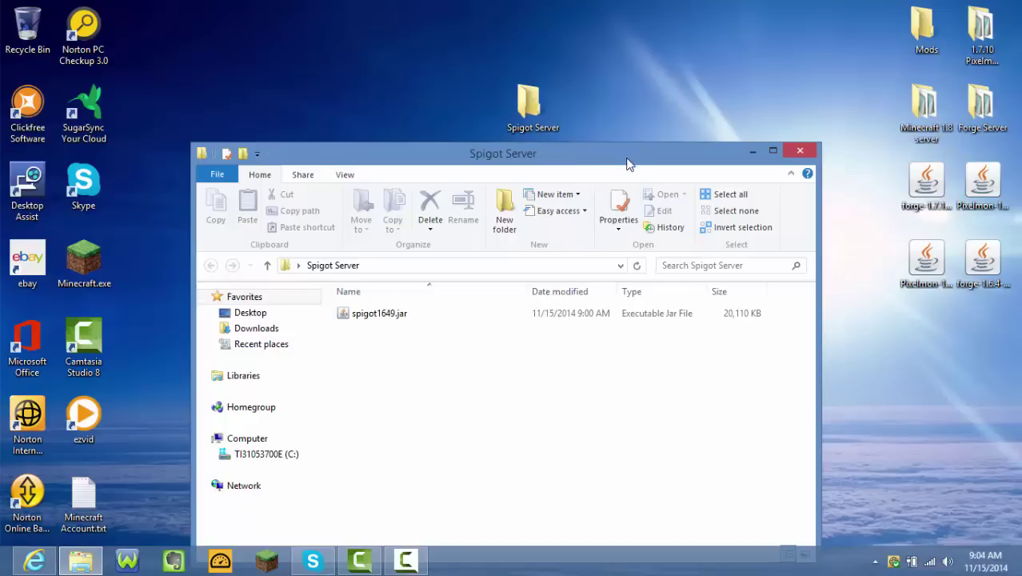
pyautogui.moveTo(629, 156); pyautogui.dragTo(625, 47)
# - Rename spigot1649.jar in the Spigot Server folder as spigot.jar
pyautogui.click(392, 199)
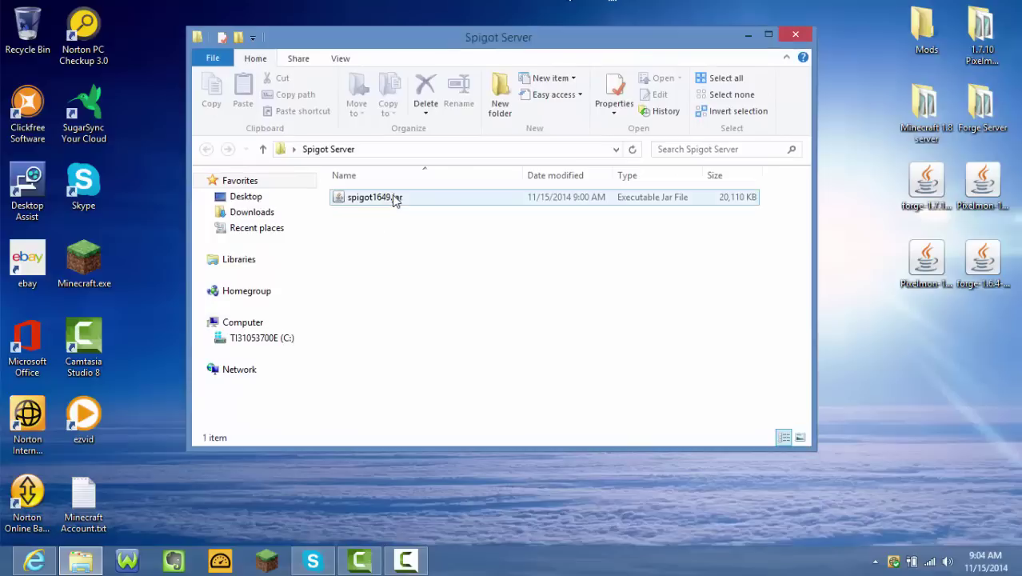
pyautogui.rightClick(392, 200)
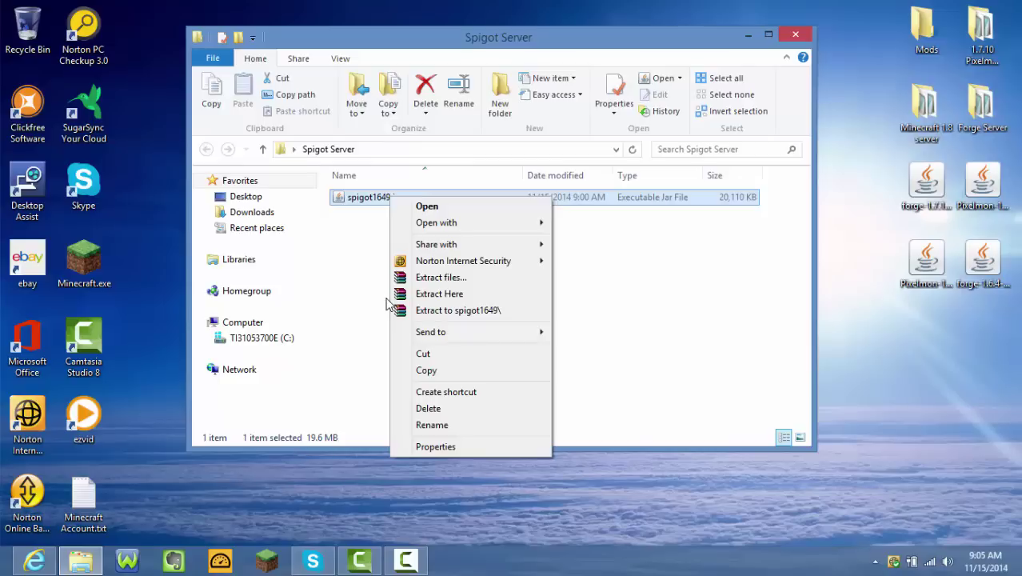
pyautogui.click(446, 425)
pyautogui.write('s')
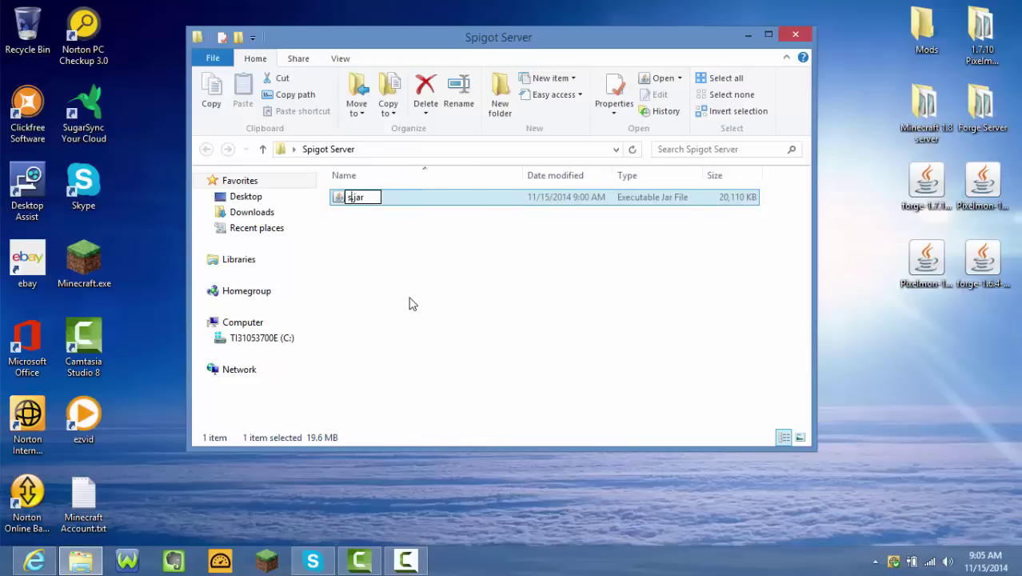
pyautogui.write('pigot')
pyautogui.press('Return')
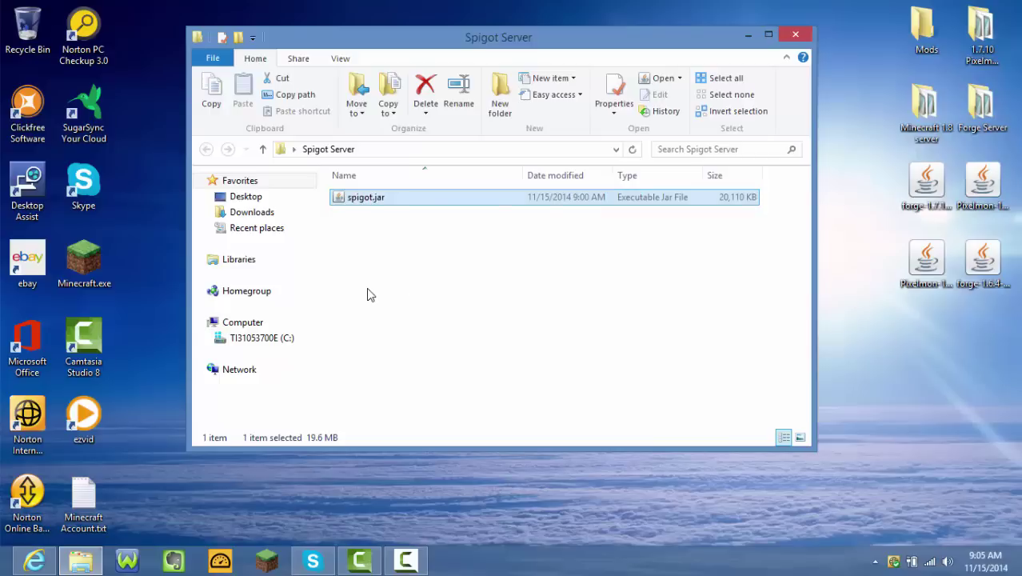
pyautogui.click(382, 275)
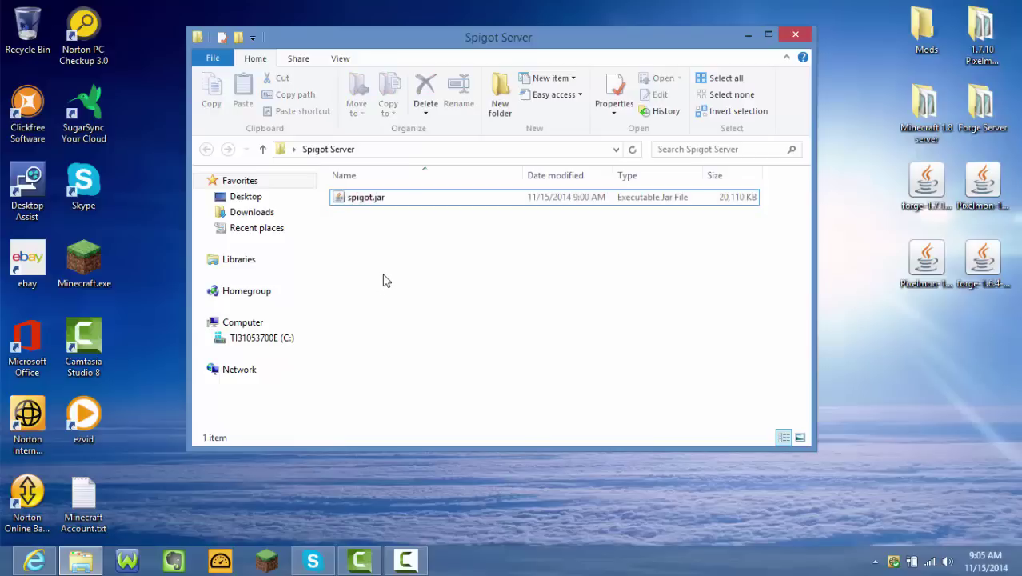
# - Create a text document in the Spigot Server folder and enter "java -Xmx2G -Xms2G -jar (jarfilenamehere).jar nogui" in it
pyautogui.rightClick(379, 223)
pyautogui.moveTo(509, 398)
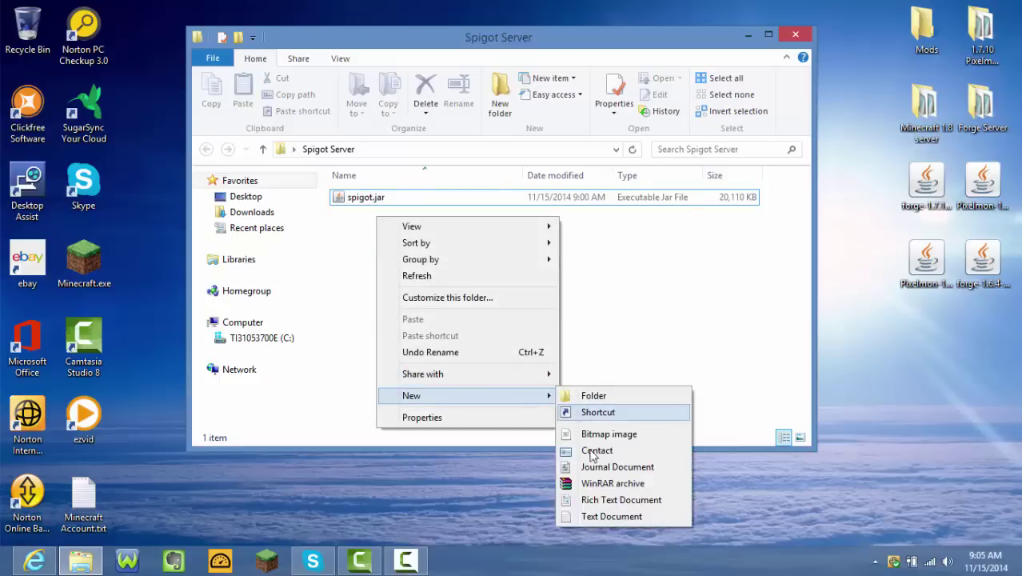
pyautogui.click(592, 516)
pyautogui.click(462, 320)
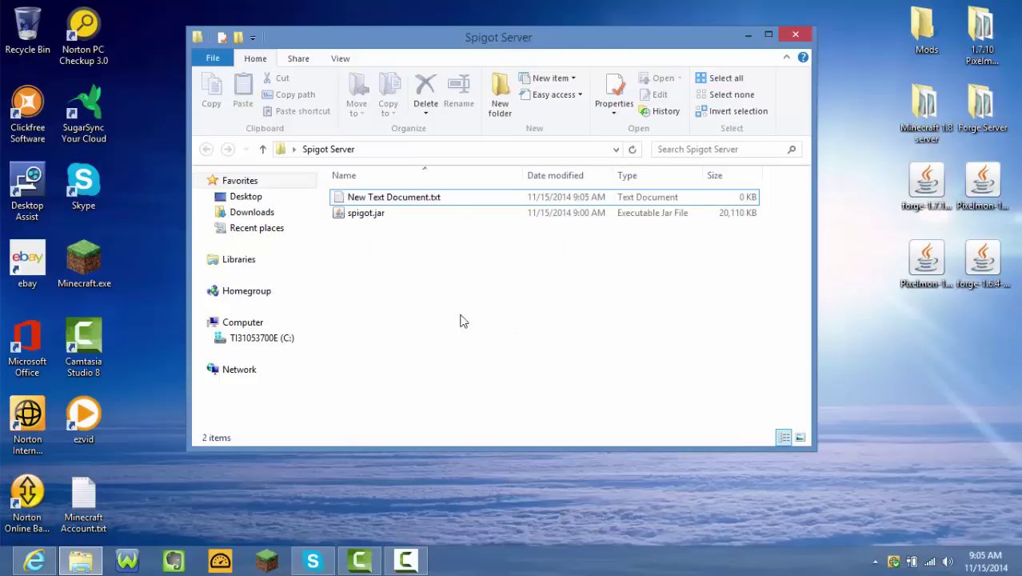
pyautogui.doubleClick(376, 198)
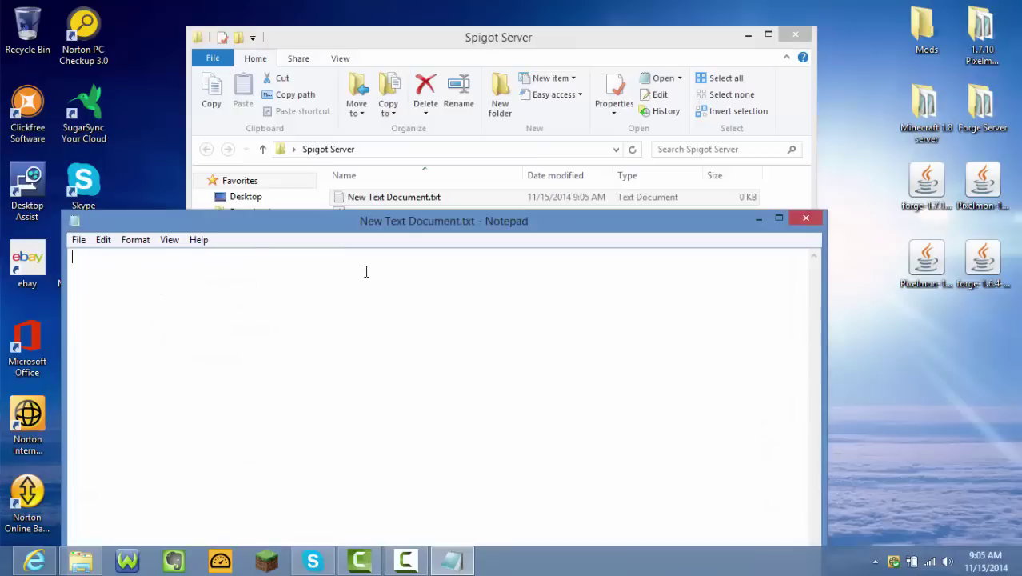
pyautogui.write('java -Xmx2G -Xms2G -jar (jarfilenamehere).jar nogui')
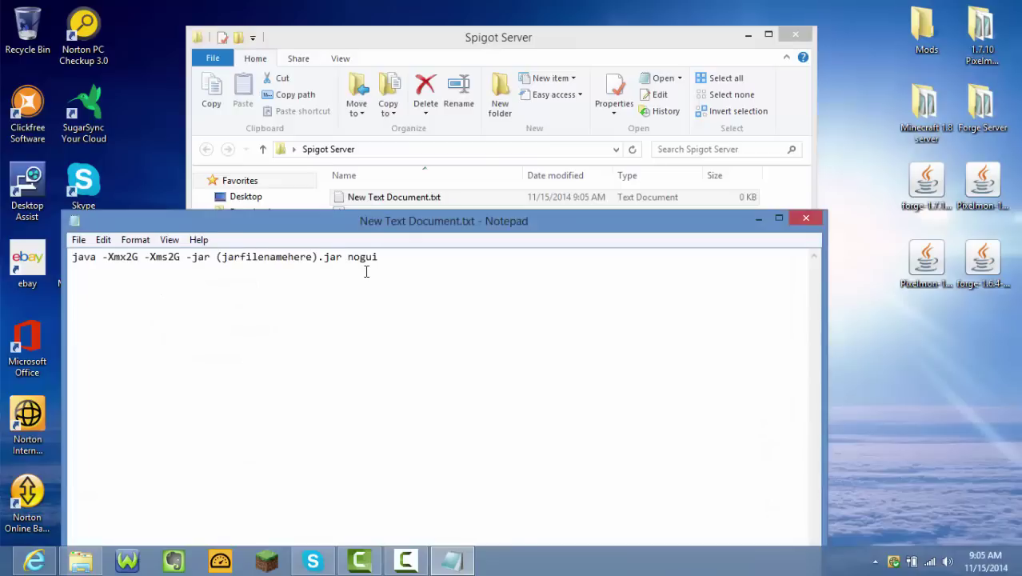
# - Replace the (jarfilenamehere) placeholder in the launch command with spigot so it reads spigot.jar
pyautogui.click(317, 256)
pyautogui.moveTo(311, 258); pyautogui.dragTo(210, 249)
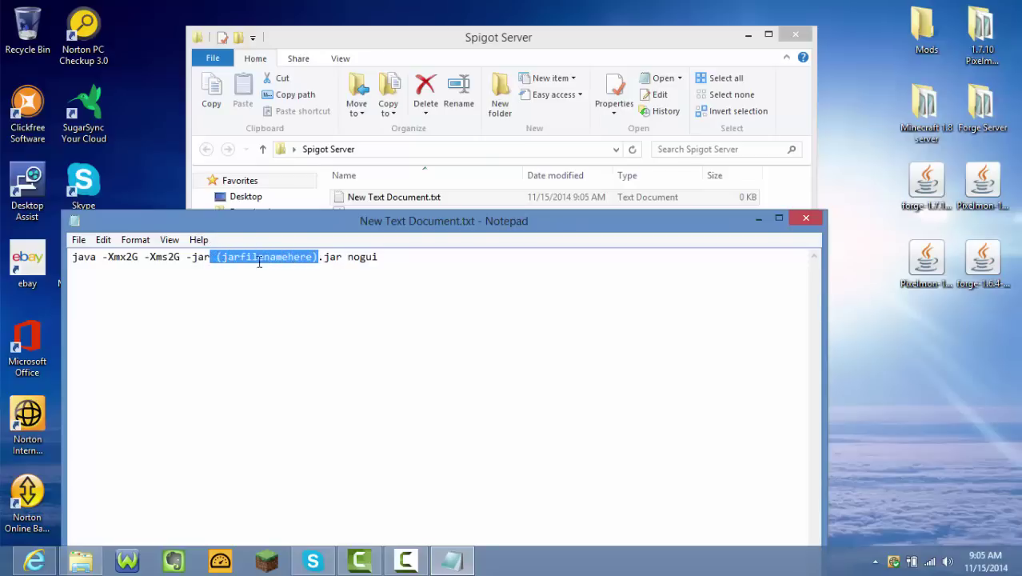
pyautogui.click(289, 258)
pyautogui.moveTo(320, 257); pyautogui.dragTo(220, 249)
pyautogui.press('BackSpace')
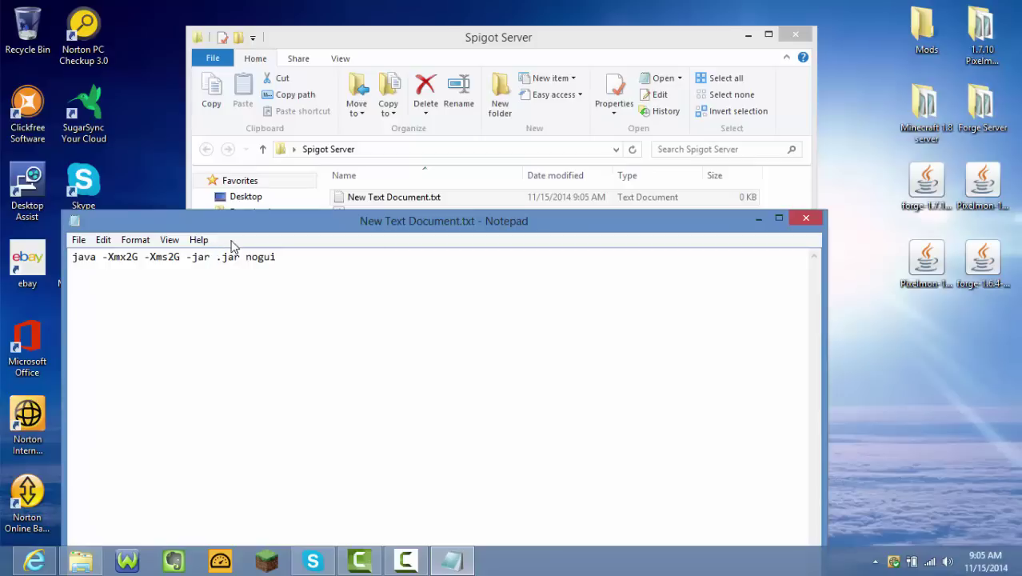
pyautogui.moveTo(313, 229); pyautogui.dragTo(320, 304)
pyautogui.click(358, 220)
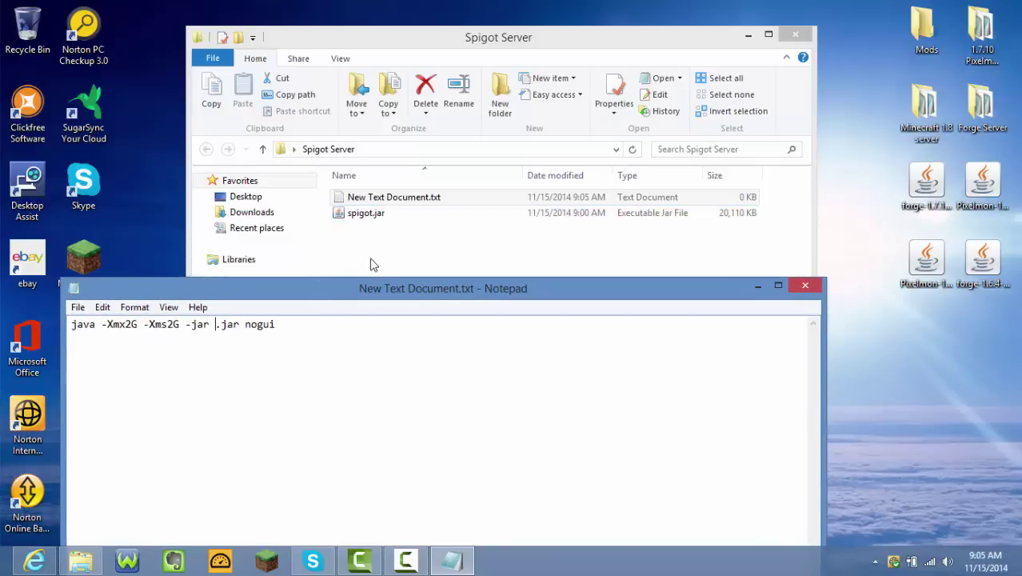
pyautogui.moveTo(377, 295); pyautogui.dragTo(384, 190)
pyautogui.write('sspigot')
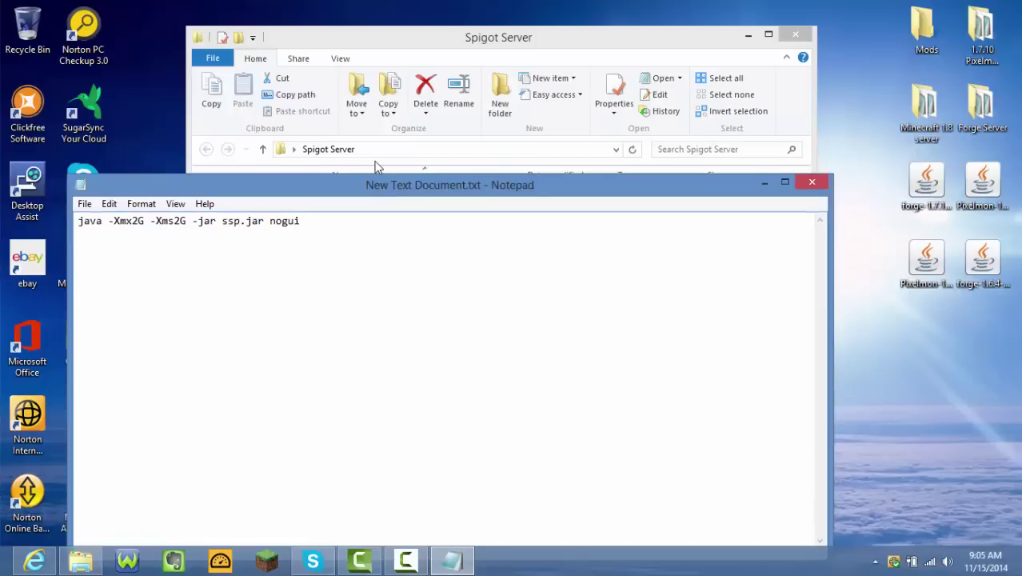
pyautogui.click(227, 212)
pyautogui.press('Delete')
# - Set both the Xmx and Xms memory values in the launch command to 1G and add a PAUSE line below it
pyautogui.click(187, 221)
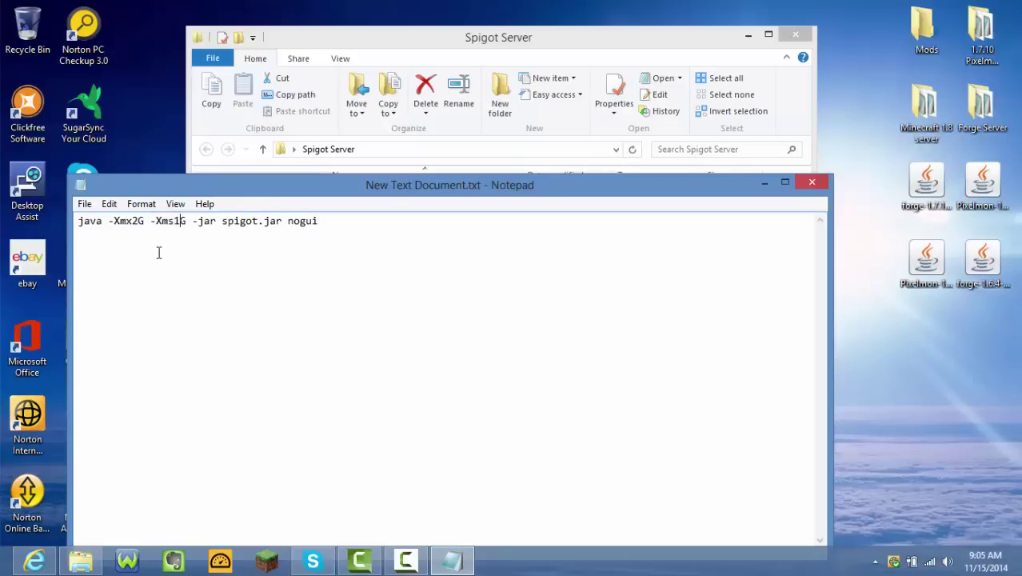
pyautogui.click(144, 221)
pyautogui.press('BackSpace')
pyautogui.press('BackSpace')
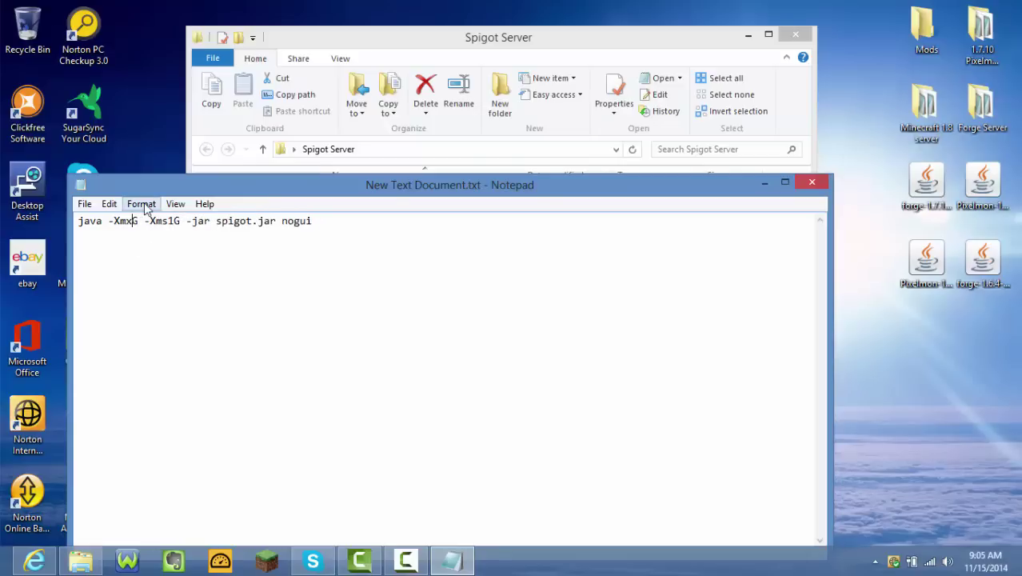
pyautogui.write('1G')
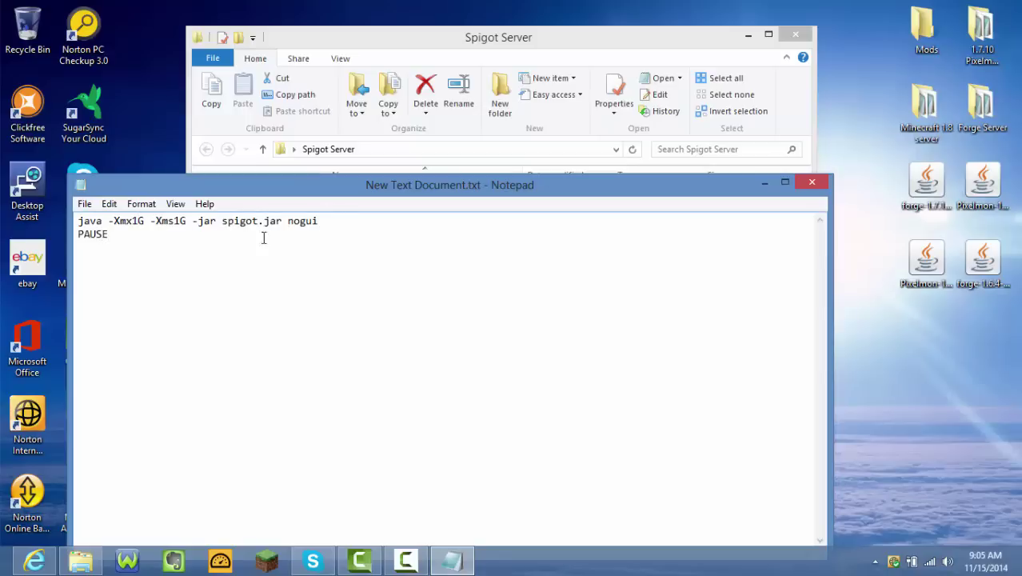
# - Save the script as run.bat with file type All Files in the desktop's Spigot Server folder, and close the document
pyautogui.click(84, 204)
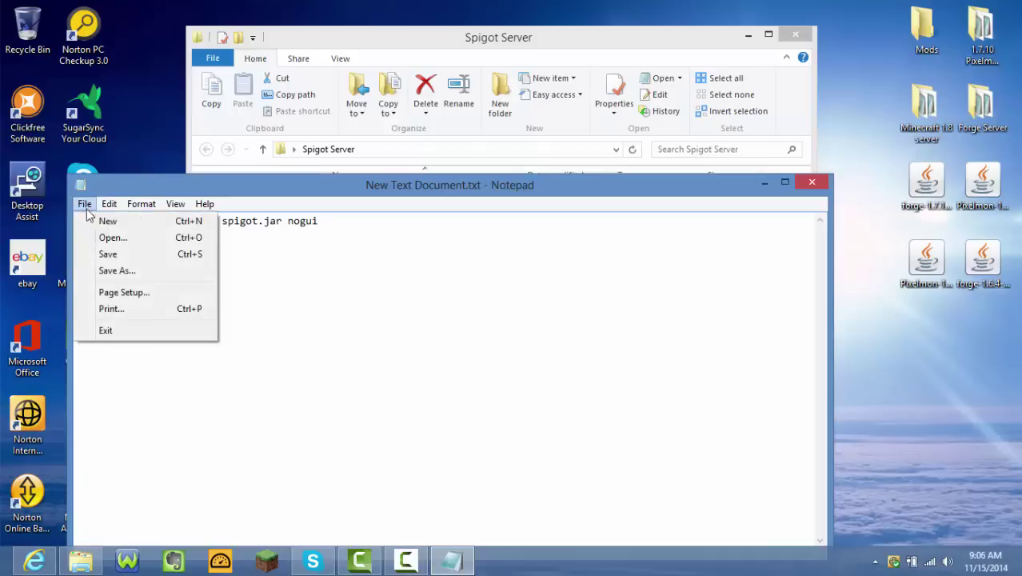
pyautogui.click(133, 272)
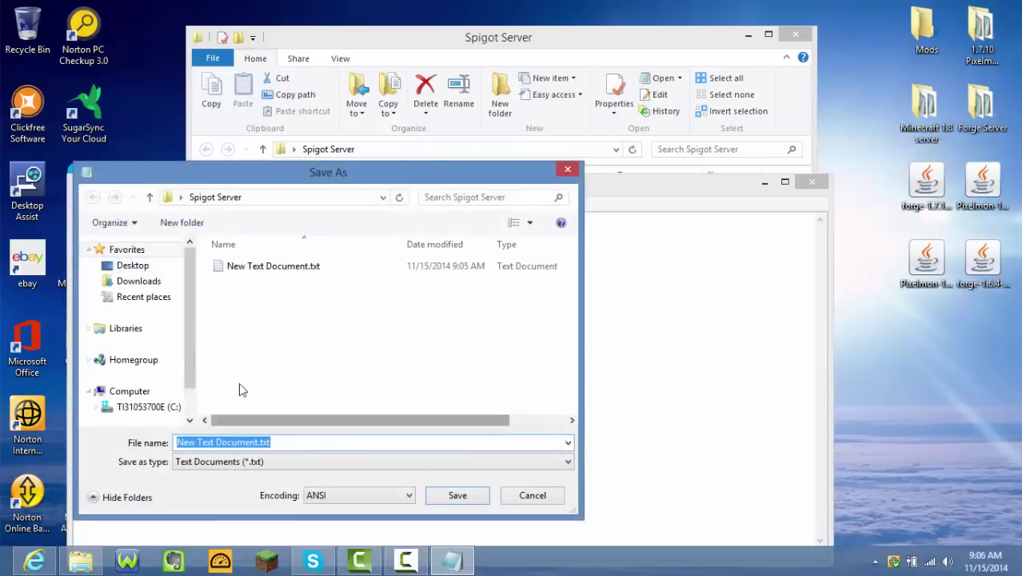
pyautogui.click(160, 267)
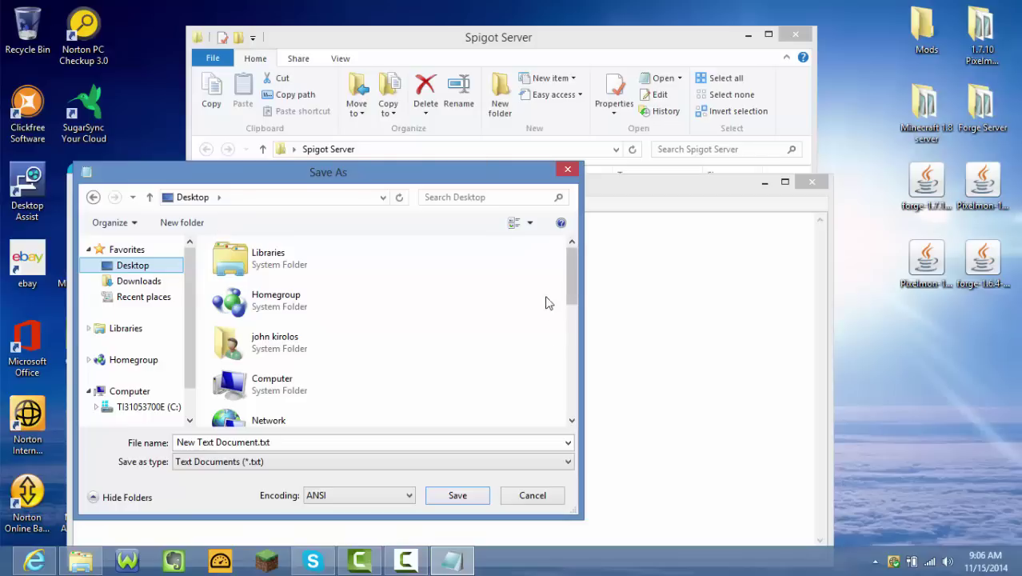
pyautogui.moveTo(574, 276); pyautogui.dragTo(525, 379)
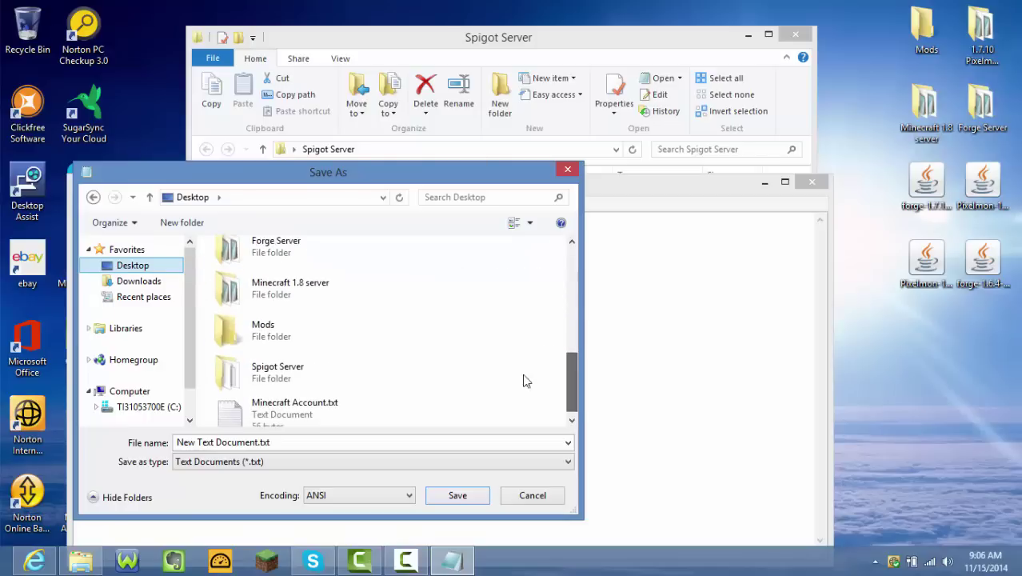
pyautogui.click(290, 376)
pyautogui.doubleClick(290, 375)
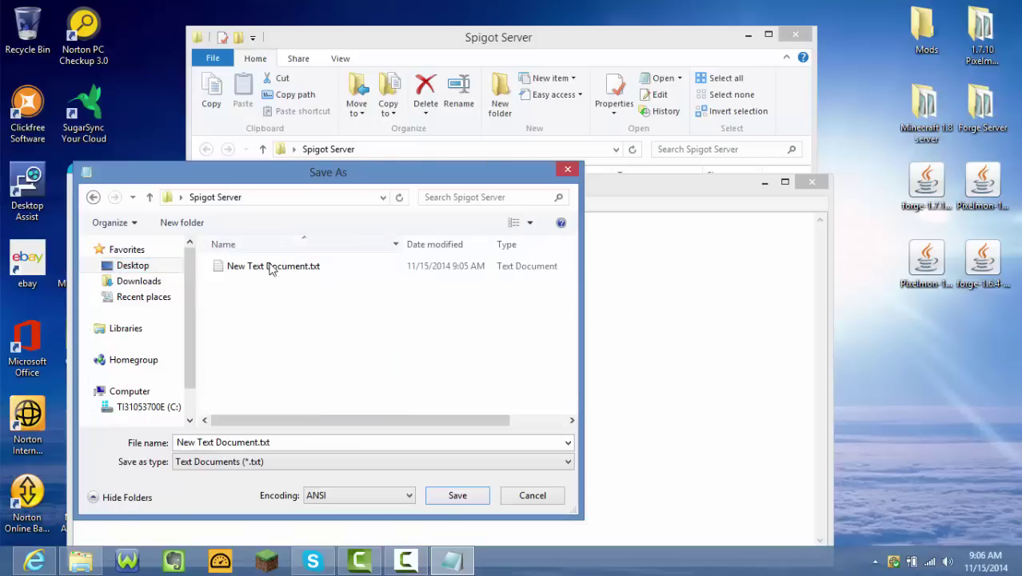
pyautogui.click(266, 442)
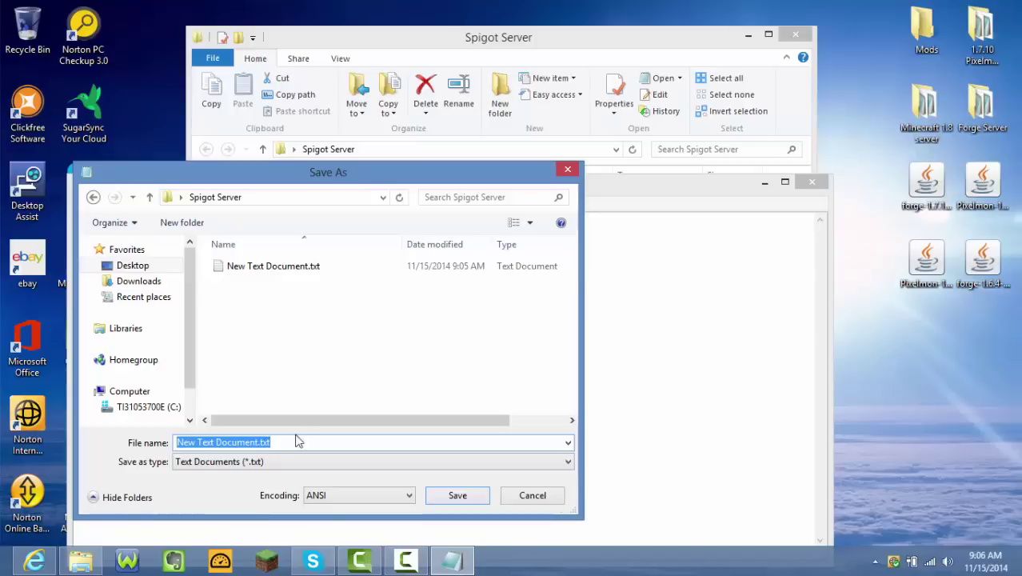
pyautogui.press('BackSpace')
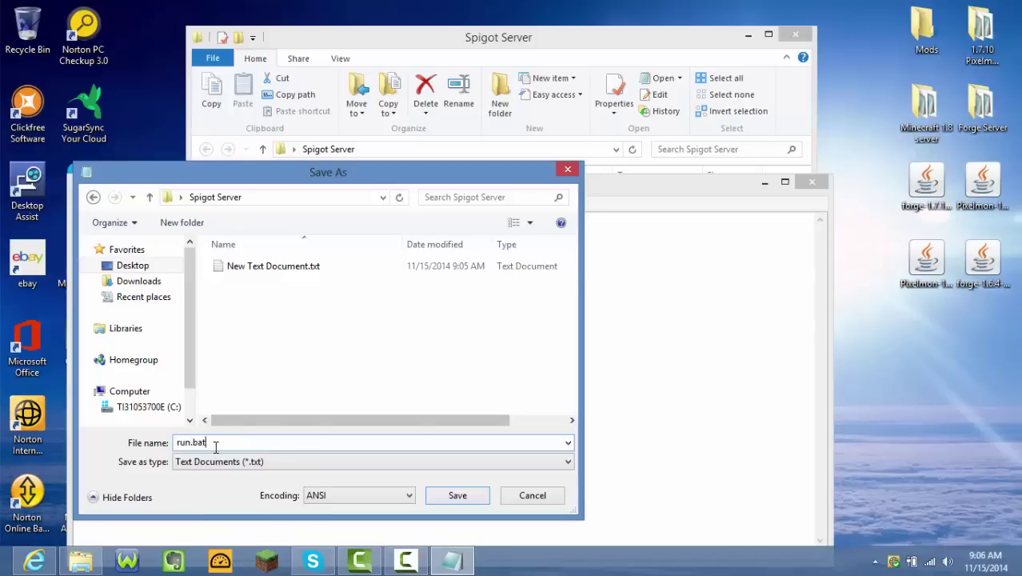
pyautogui.moveTo(217, 444)
pyautogui.mouseDown()
pyautogui.moveTo(185, 443)
pyautogui.moveTo(234, 441)
pyautogui.mouseUp()
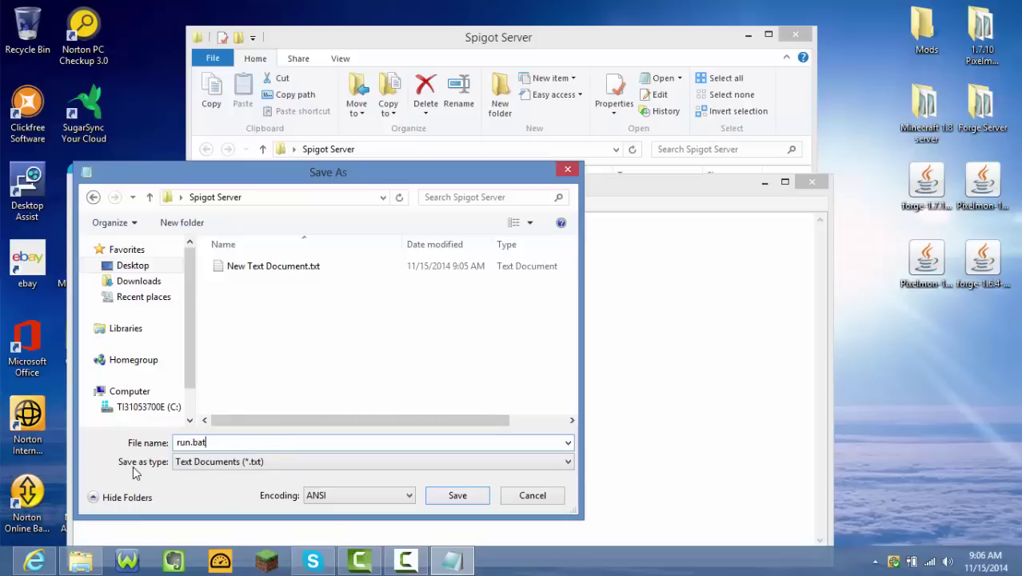
pyautogui.click(190, 468)
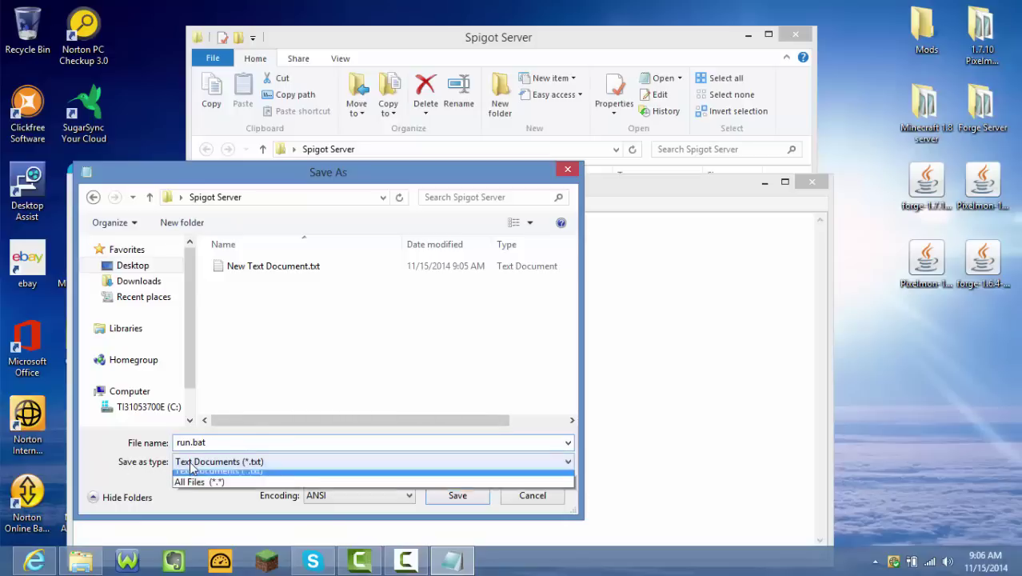
pyautogui.click(192, 486)
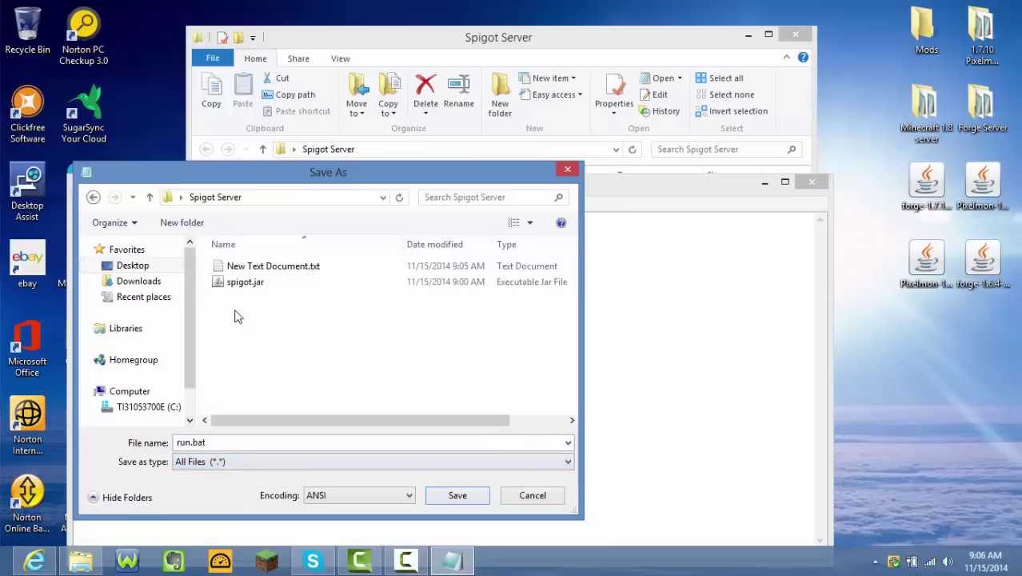
pyautogui.click(456, 497)
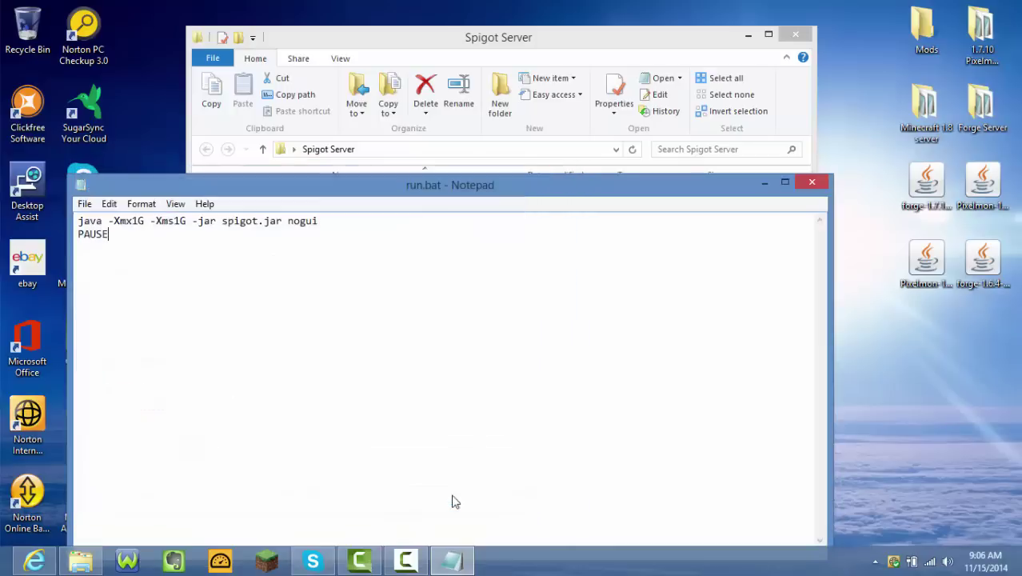
pyautogui.click(808, 183)
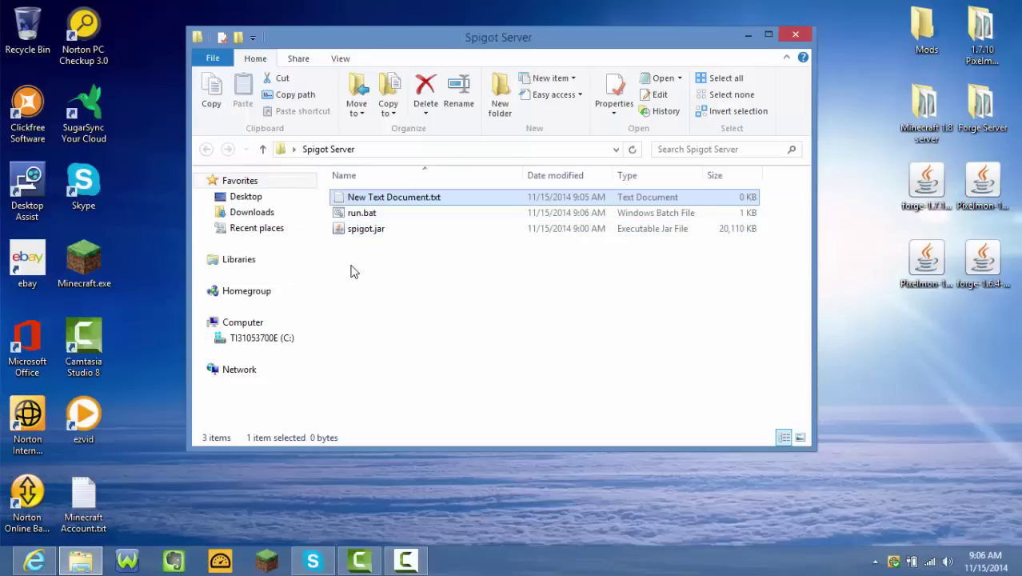
# - Run run.bat with its console and the Spigot Server folder window moved apart, and dismiss the console once the script reaches its pause
pyautogui.click(370, 216)
pyautogui.doubleClick(370, 216)
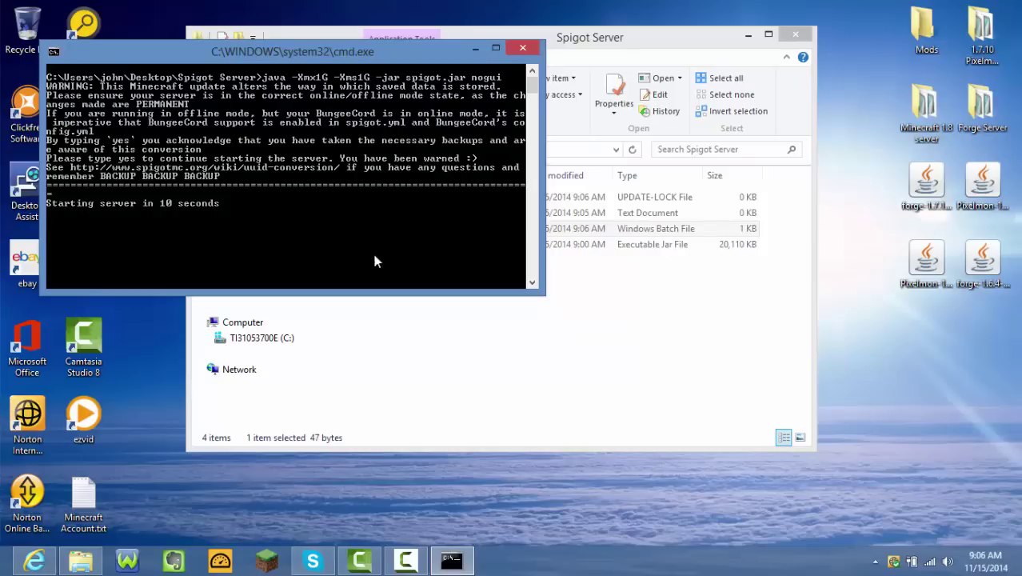
pyautogui.click(635, 29)
pyautogui.moveTo(635, 29); pyautogui.dragTo(825, 4)
pyautogui.click(544, 303)
pyautogui.click(292, 238)
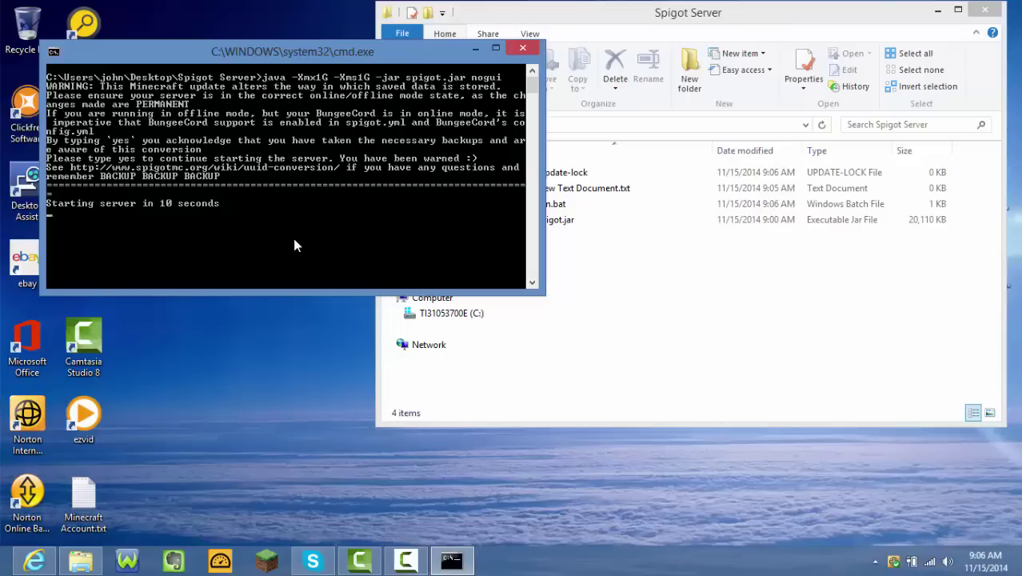
pyautogui.moveTo(332, 53); pyautogui.dragTo(286, 98)
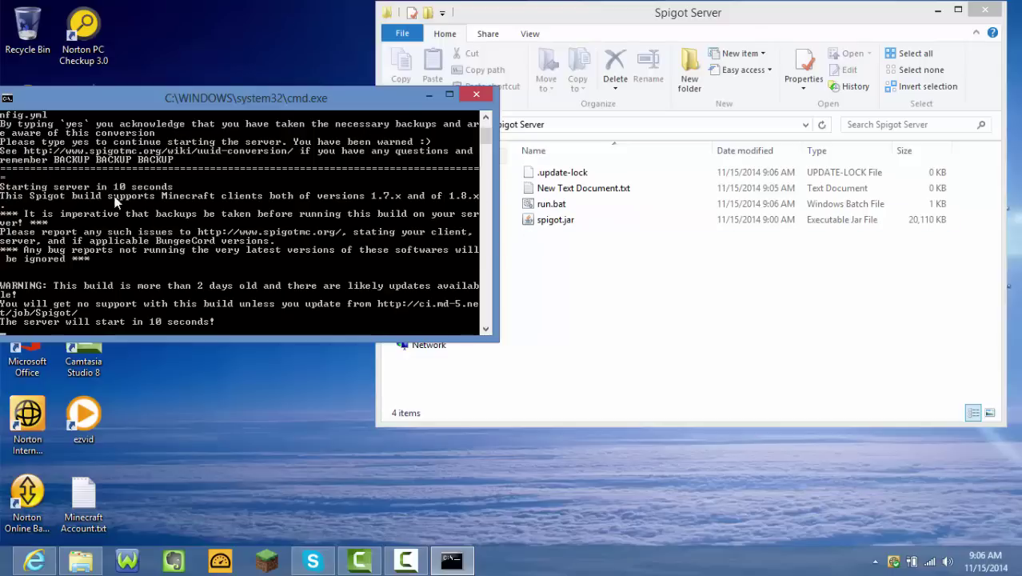
pyautogui.scroll(-2, 217, 262)
pyautogui.scroll(1, 215, 262)
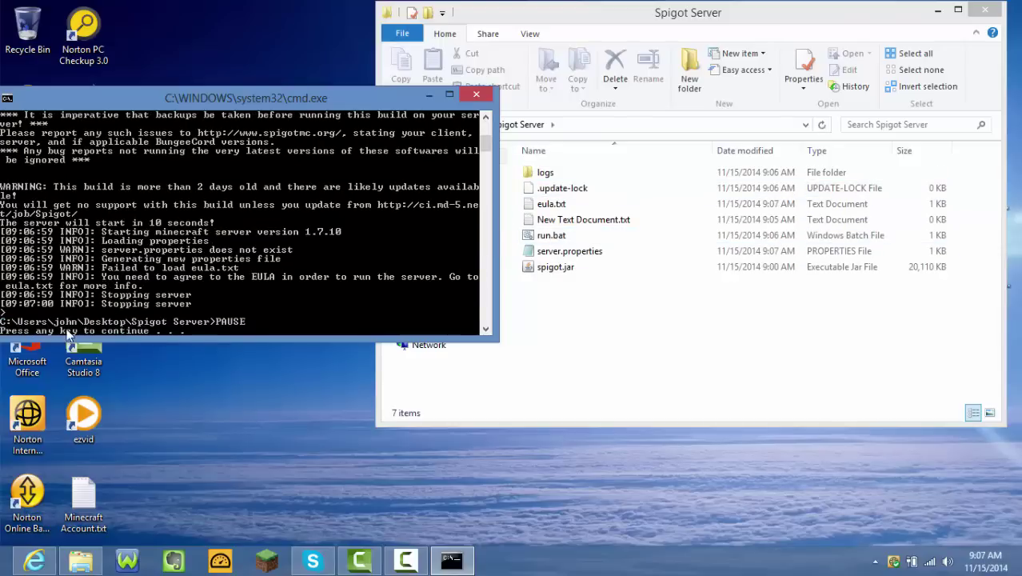
pyautogui.press('Return')
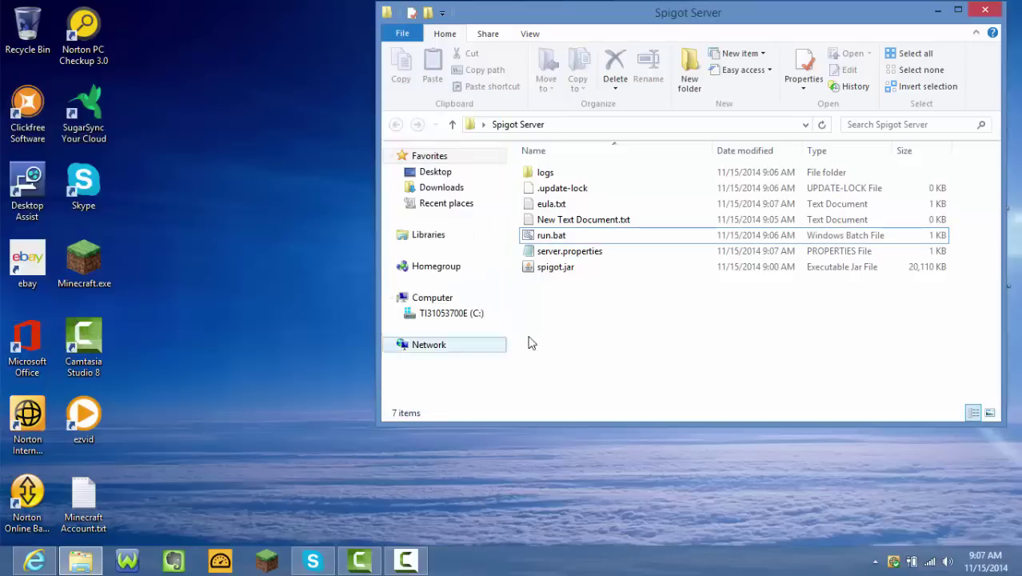
# - Permanently delete the leftover New Text Document.txt from the Spigot Server folder
pyautogui.click(582, 219)
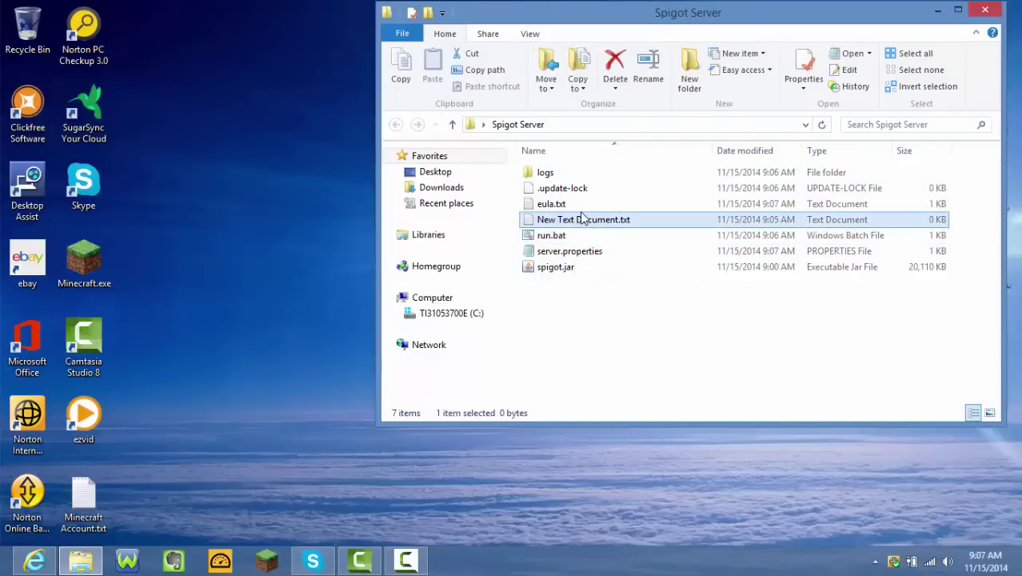
pyautogui.hotkey('shift', 'Delete')
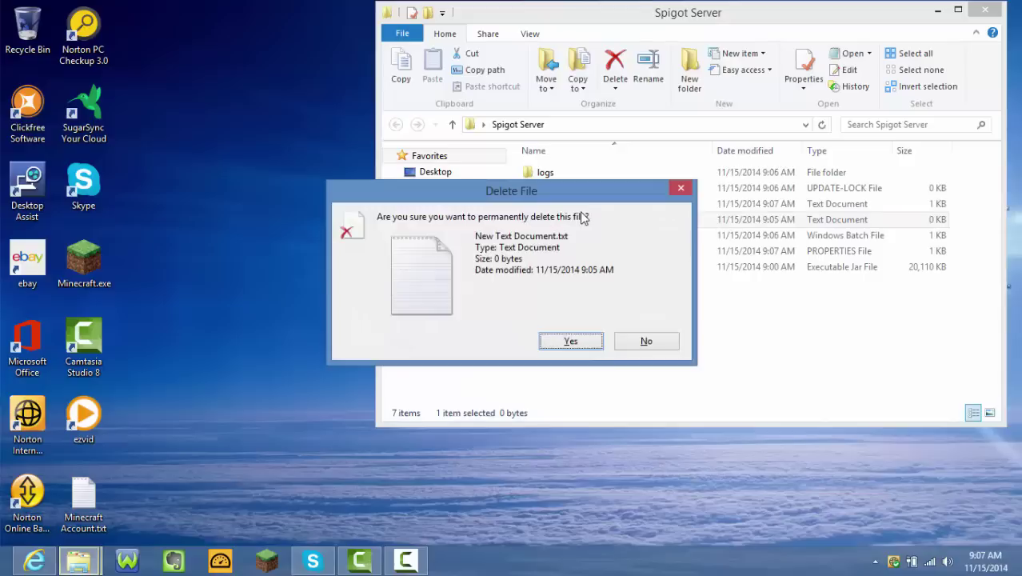
pyautogui.click(560, 341)
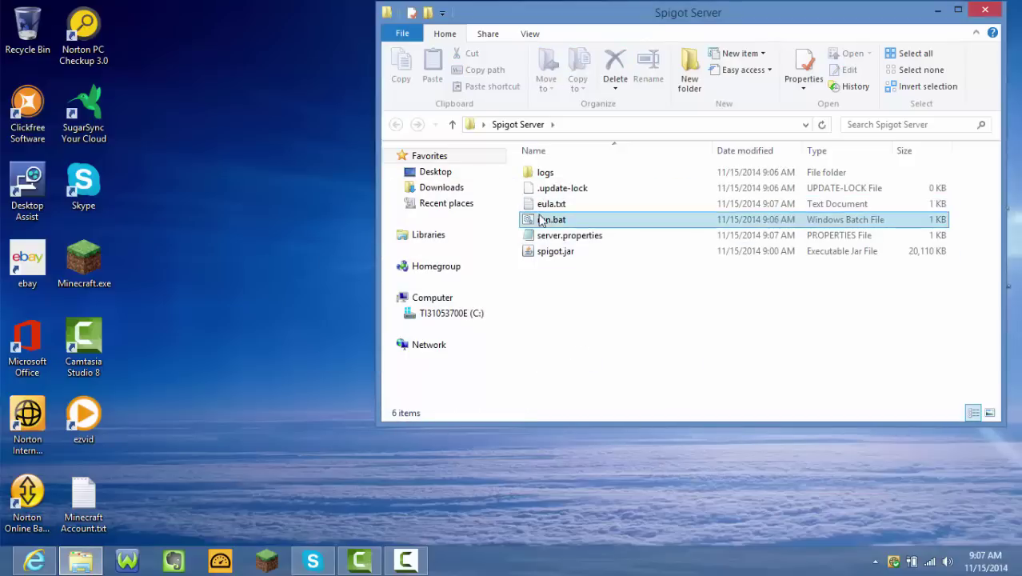
# - Accept the EULA by changing its setting in eula.txt to eula=true, and save and close the file
pyautogui.click(547, 206)
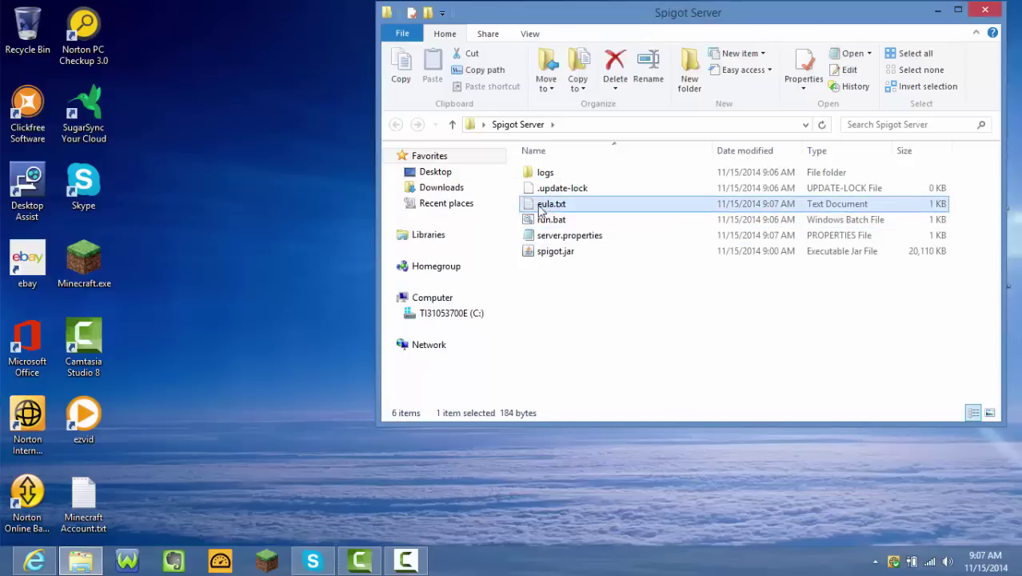
pyautogui.doubleClick(551, 205)
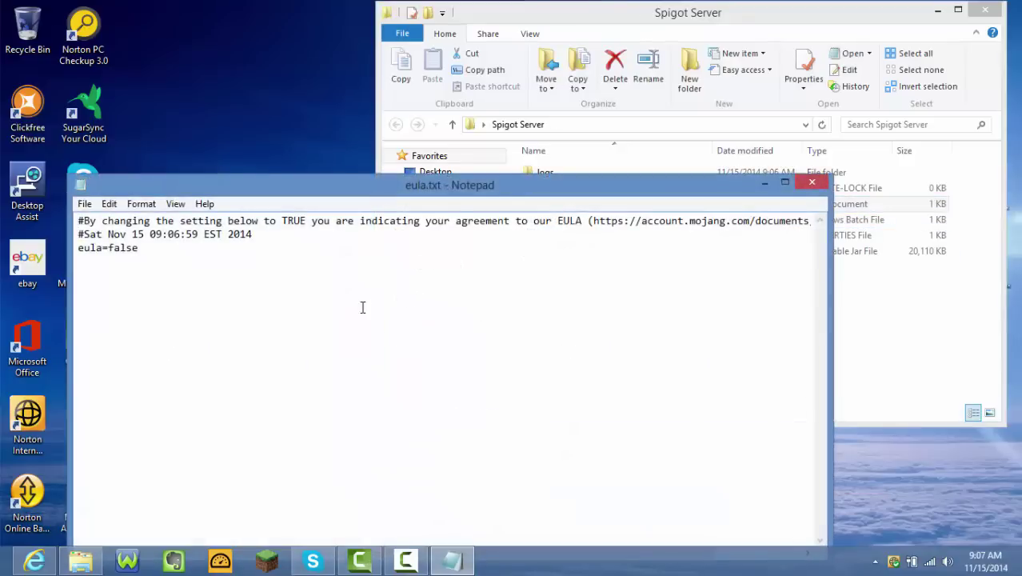
pyautogui.click(148, 250)
pyautogui.press('BackSpace')
pyautogui.press('BackSpace')
pyautogui.press('BackSpace')
pyautogui.press('BackSpace')
pyautogui.press('BackSpace')
pyautogui.write('tre')
pyautogui.press('BackSpace')
pyautogui.press('BackSpace')
pyautogui.write('rue')
pyautogui.click(84, 204)
pyautogui.click(106, 254)
pyautogui.click(816, 187)
# - Start the server again with run.bat and look through the files generated in the Spigot Server folder while it loads
pyautogui.doubleClick(630, 221)
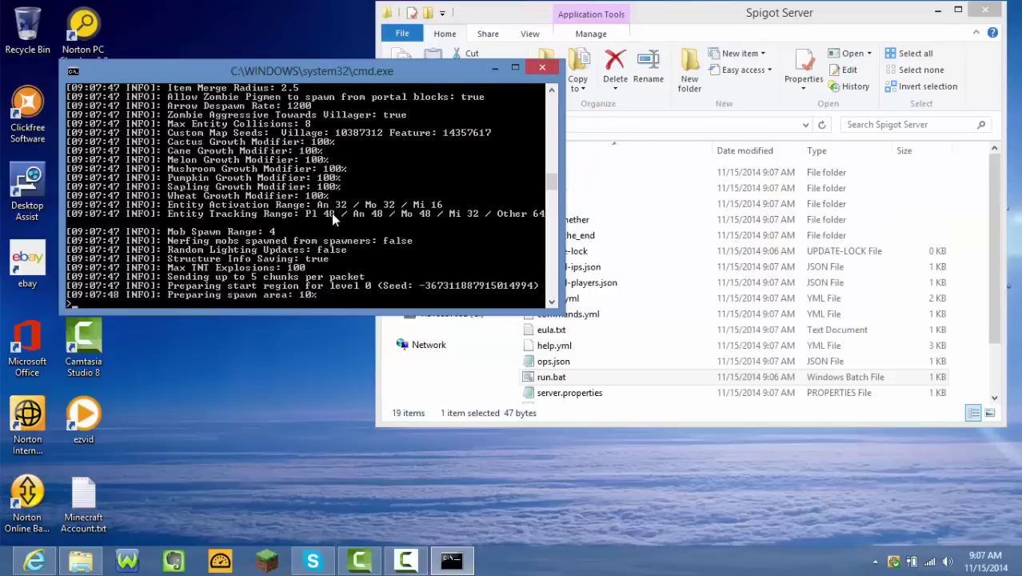
pyautogui.click(734, 14)
pyautogui.scroll(-2, 572, 252)
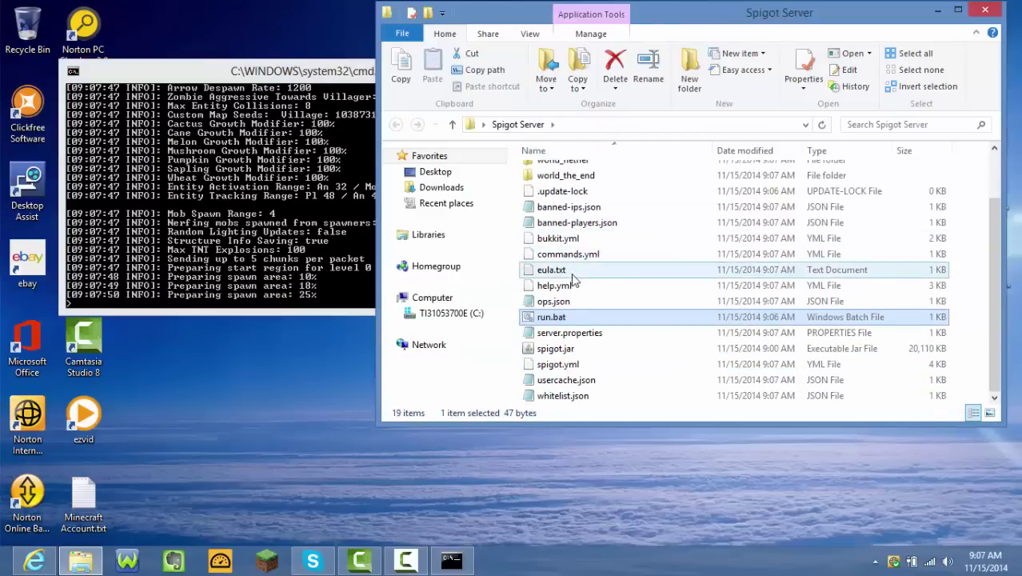
pyautogui.scroll(2, 574, 307)
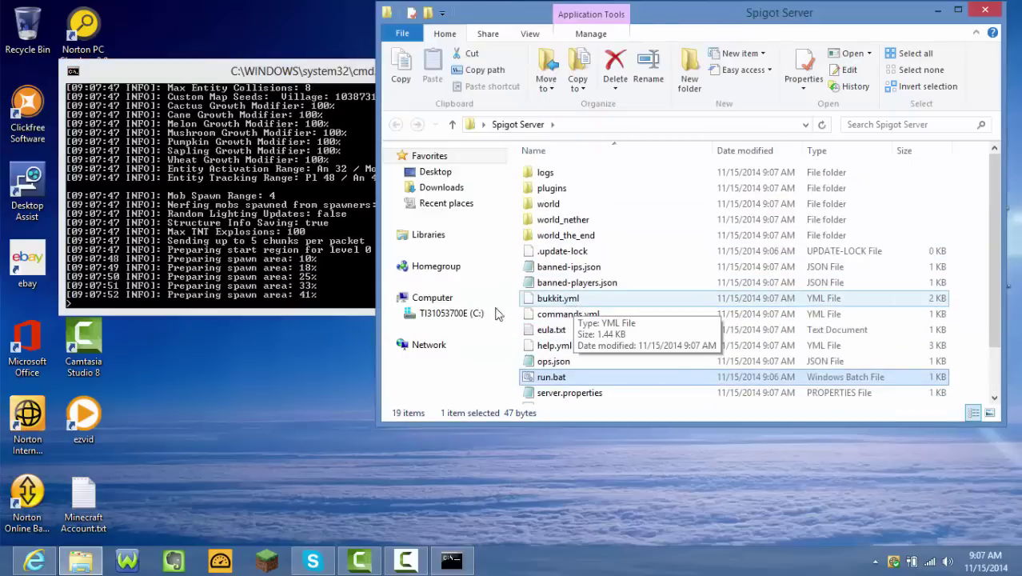
pyautogui.click(320, 70)
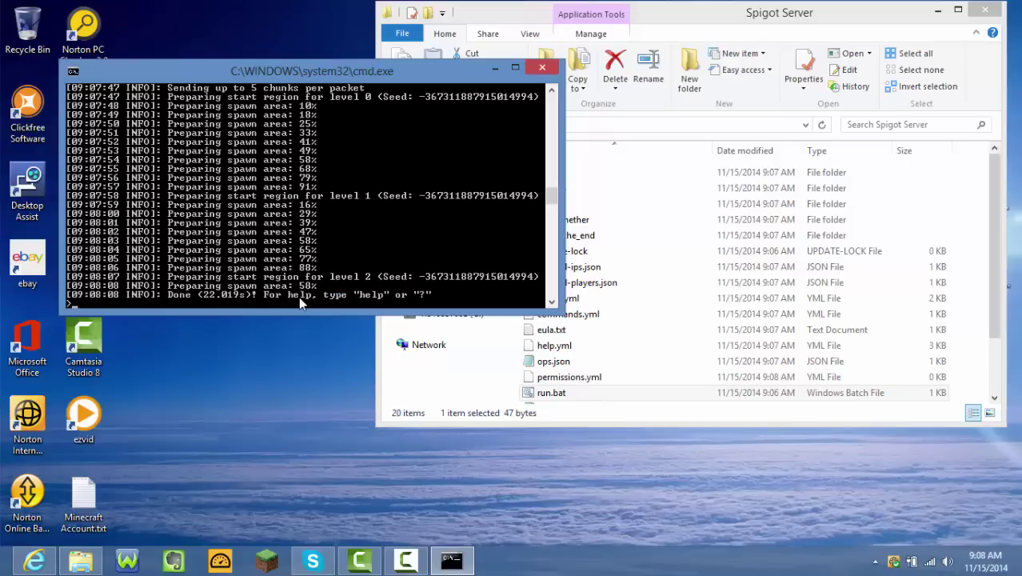
# - Give two players operator rights in the server console by running the op command with each player's username
pyautogui.write('op GoldenNight444')
pyautogui.press('Return')
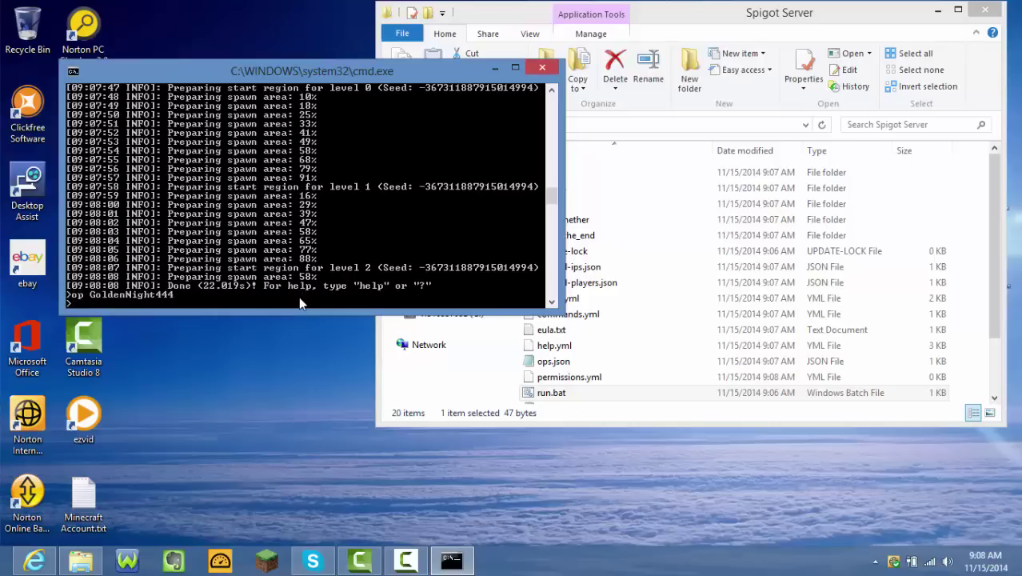
pyautogui.write('op')
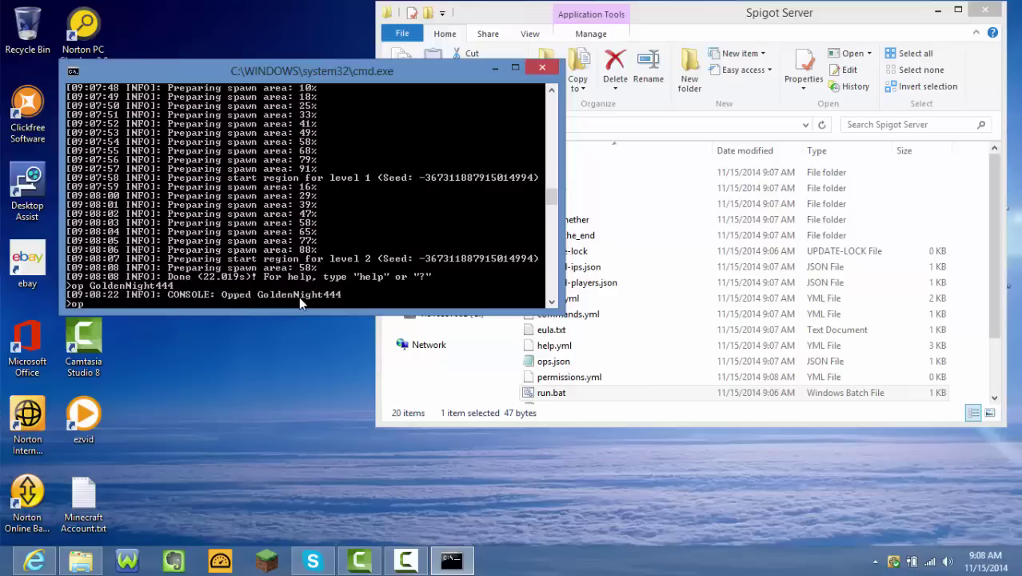
pyautogui.write(' P')
pyautogui.write('u')
pyautogui.write('P')
pyautogui.write('M')
pyautogui.write('aster12')
pyautogui.write('3456')
pyautogui.press('Return')
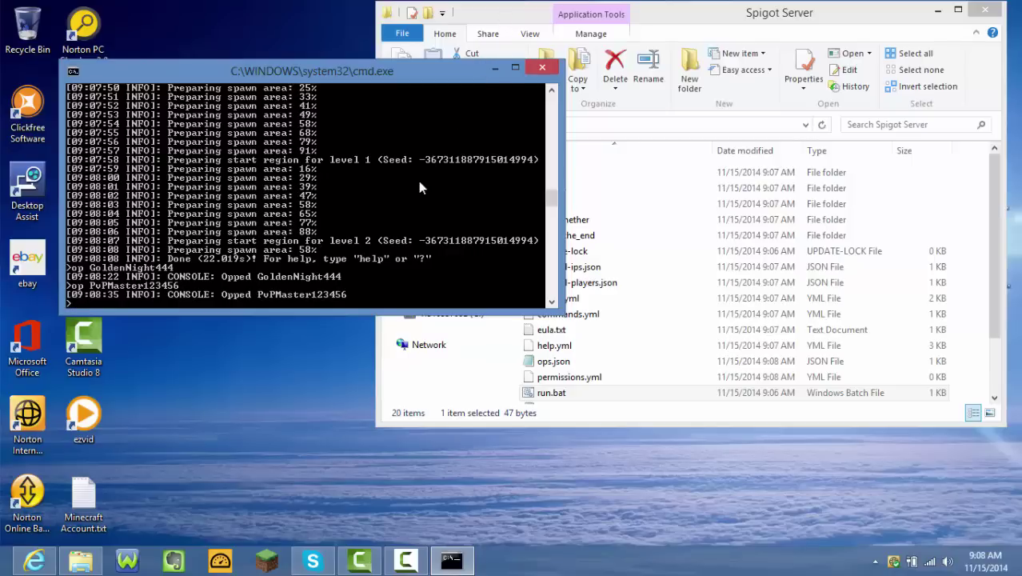
# - Shut down the server by running the stop command in its console
pyautogui.click(700, 10)
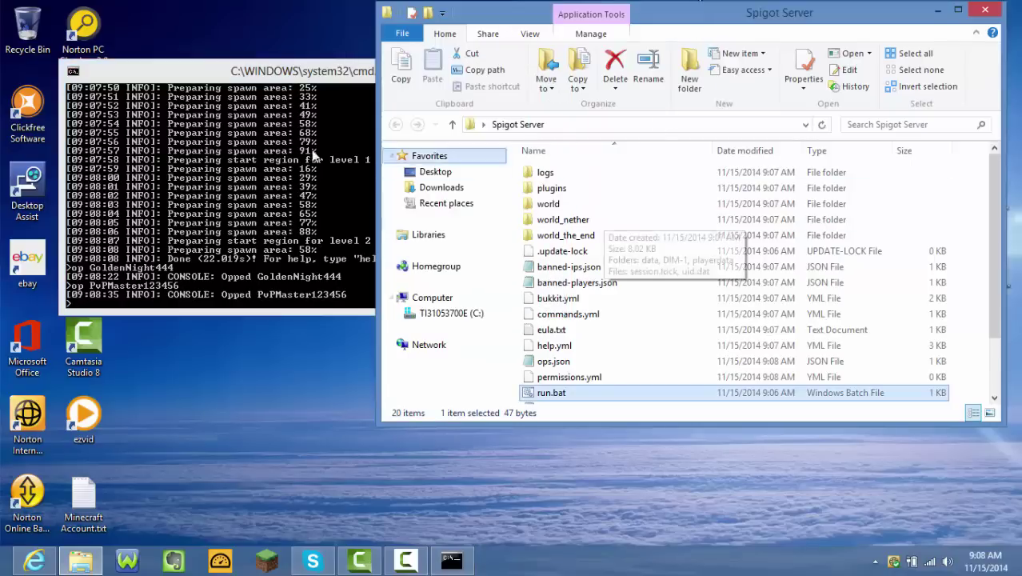
pyautogui.click(312, 96)
pyautogui.write('stop')
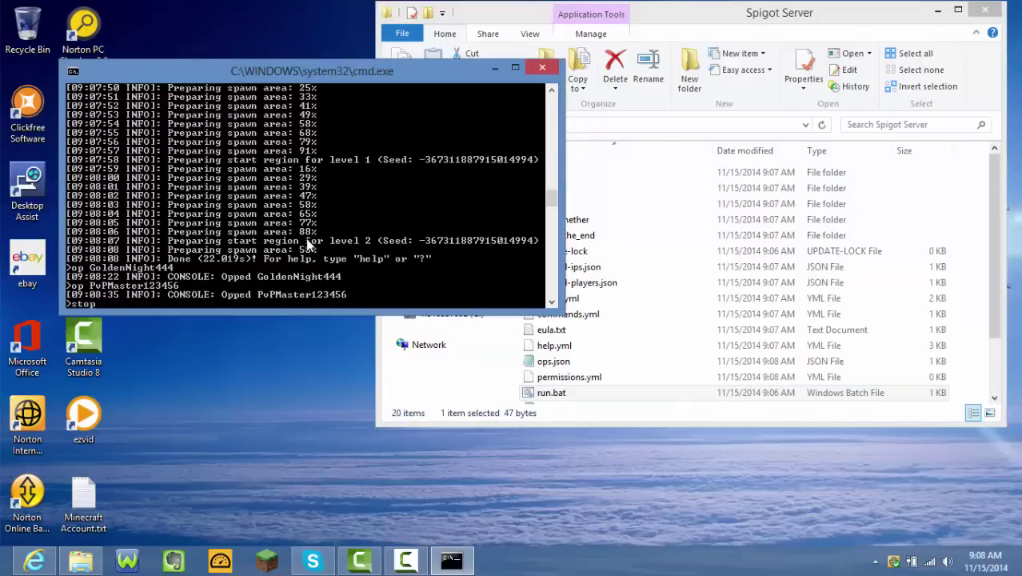
pyautogui.press('Return')
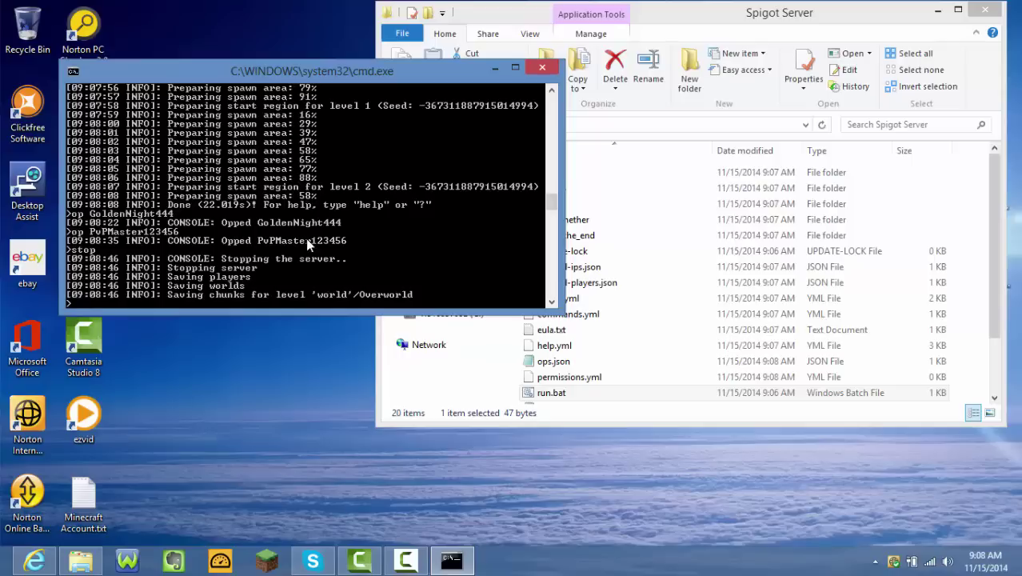
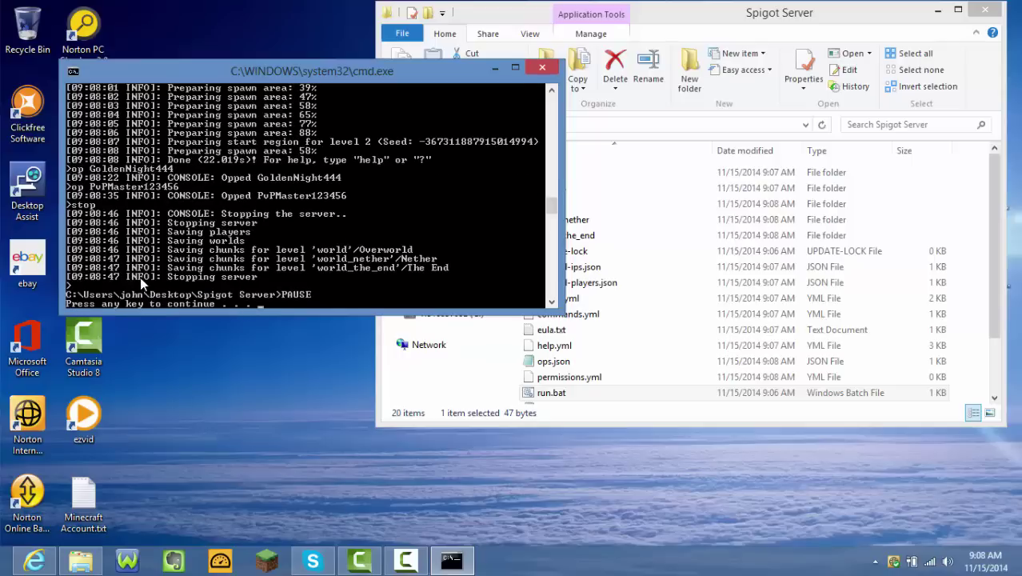
# - Maximize the Spigot Server folder window, open server.properties with Notepad, and maximize the text window
pyautogui.click(957, 10)
pyautogui.click(244, 496)
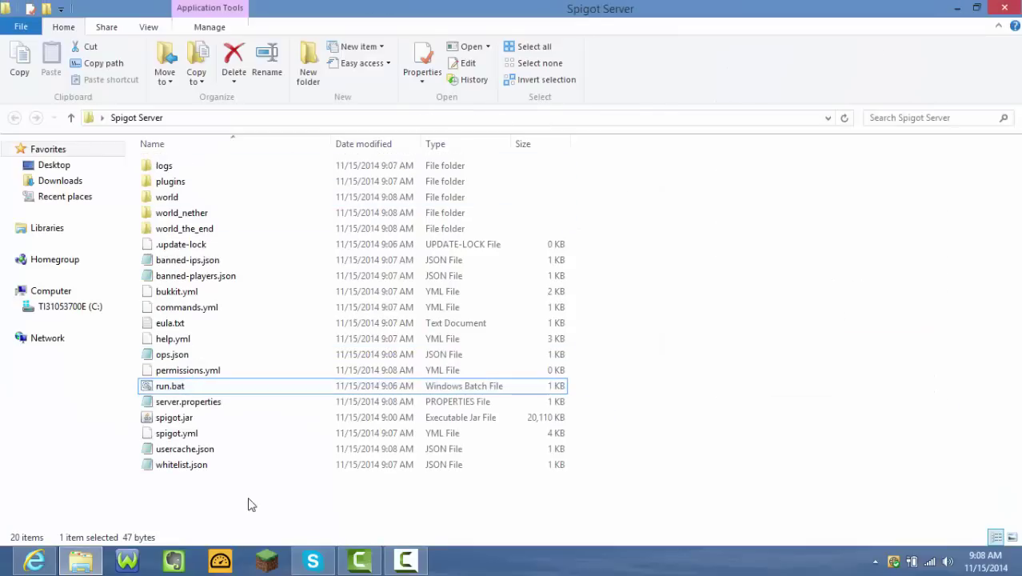
pyautogui.rightClick(182, 404)
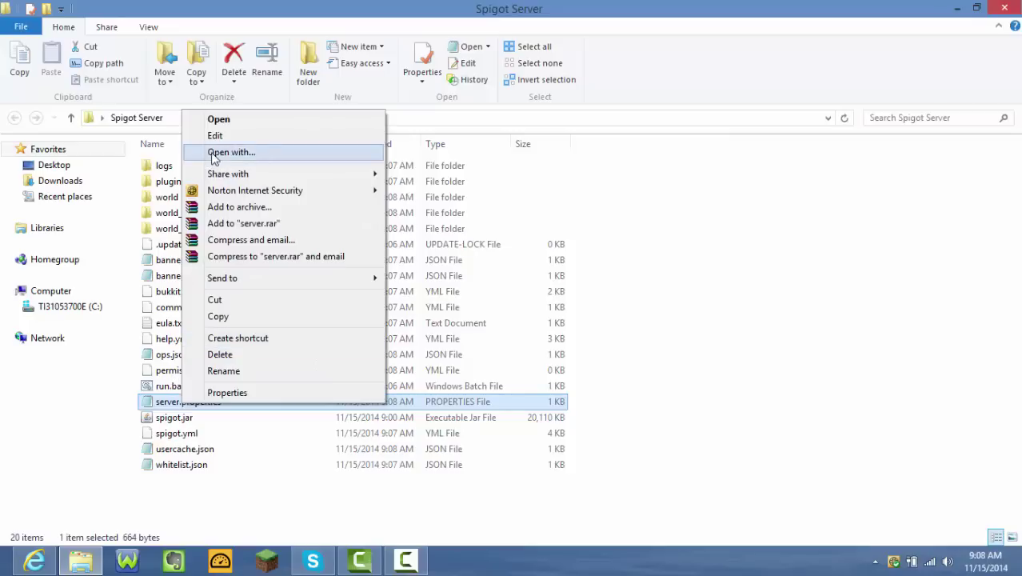
pyautogui.click(238, 151)
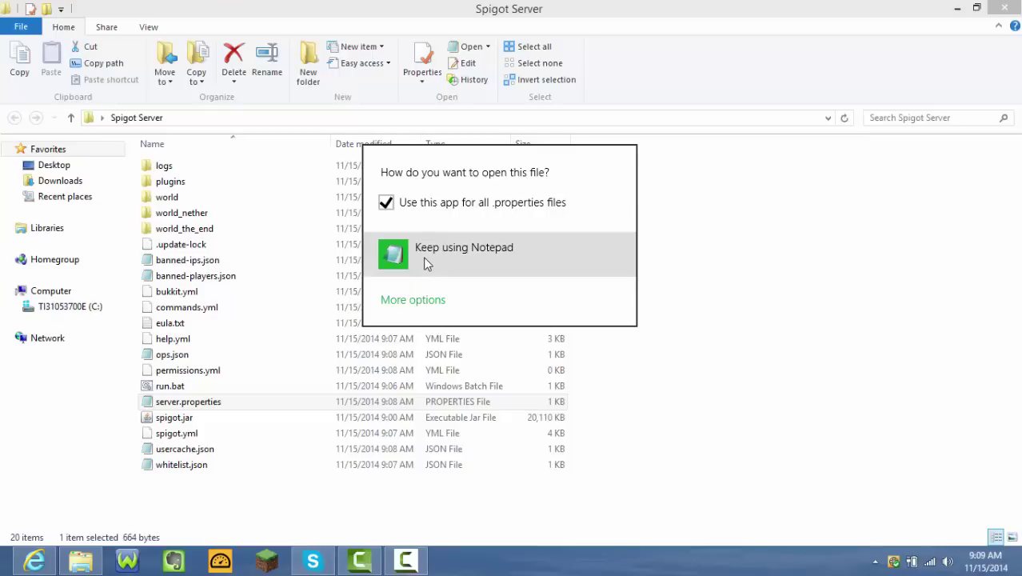
pyautogui.click(427, 264)
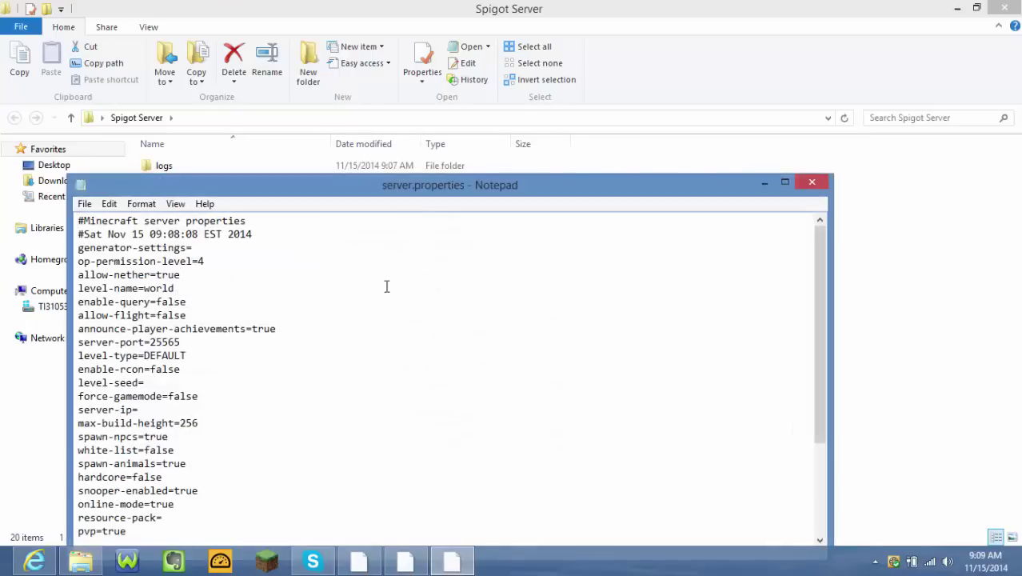
pyautogui.click(786, 185)
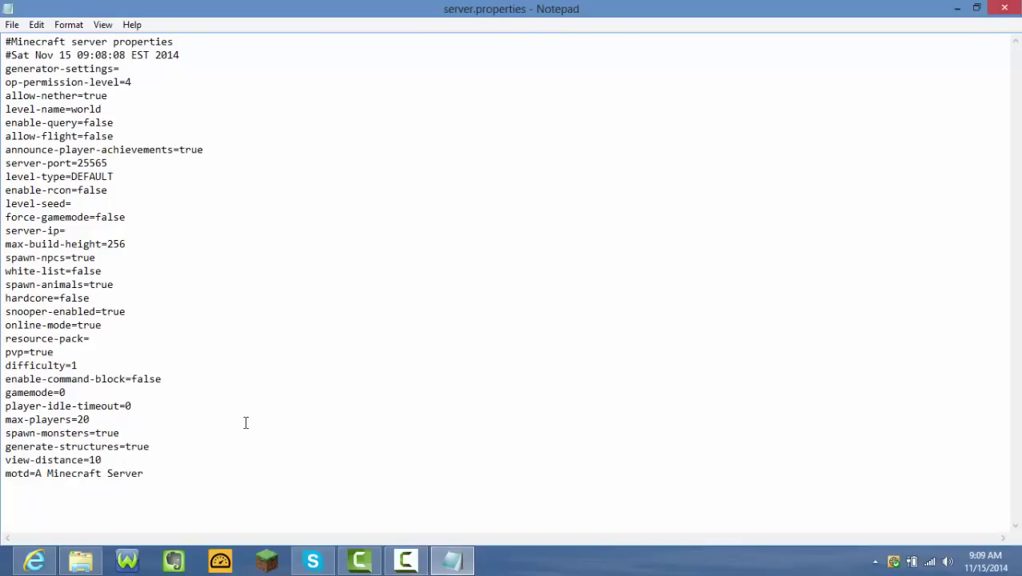
# - Change the motd to "A Minecraft Spigot/Bukkit Server" and set enable-command-block to true in server.properties
pyautogui.click(3, 477)
pyautogui.hotkey('shift', 'End')
pyautogui.click(125, 477)
pyautogui.press('BackSpace')
pyautogui.press('BackSpace')
pyautogui.press('BackSpace')
pyautogui.press('BackSpace')
pyautogui.press('BackSpace')
pyautogui.write('Spigot/Buk')
pyautogui.press('BackSpace')
pyautogui.press('BackSpace')
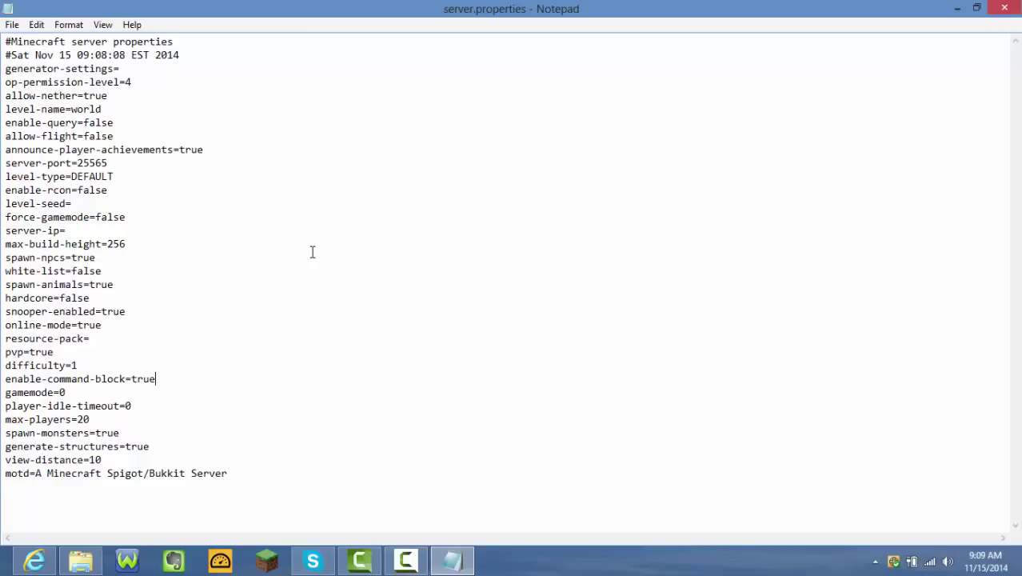
# - Set max-players to 10 in server.properties, then save and close the file
pyautogui.press('Up')
pyautogui.press('Up')
pyautogui.press('Up')
pyautogui.press('Up')
pyautogui.press('Up')
pyautogui.press('Up')
pyautogui.press('Up')
pyautogui.click(102, 418)
pyautogui.moveTo(4, 6)
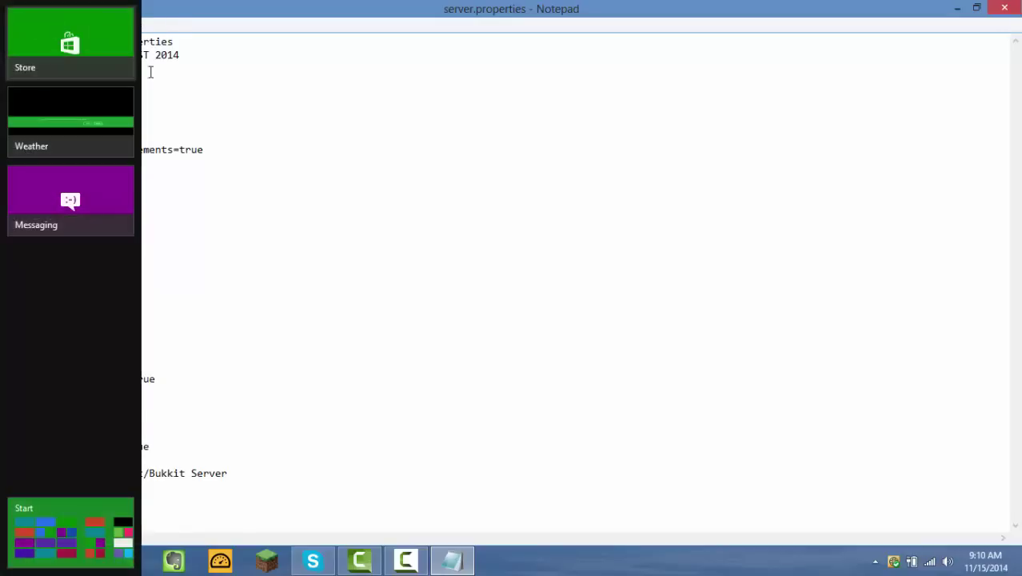
pyautogui.click(12, 24)
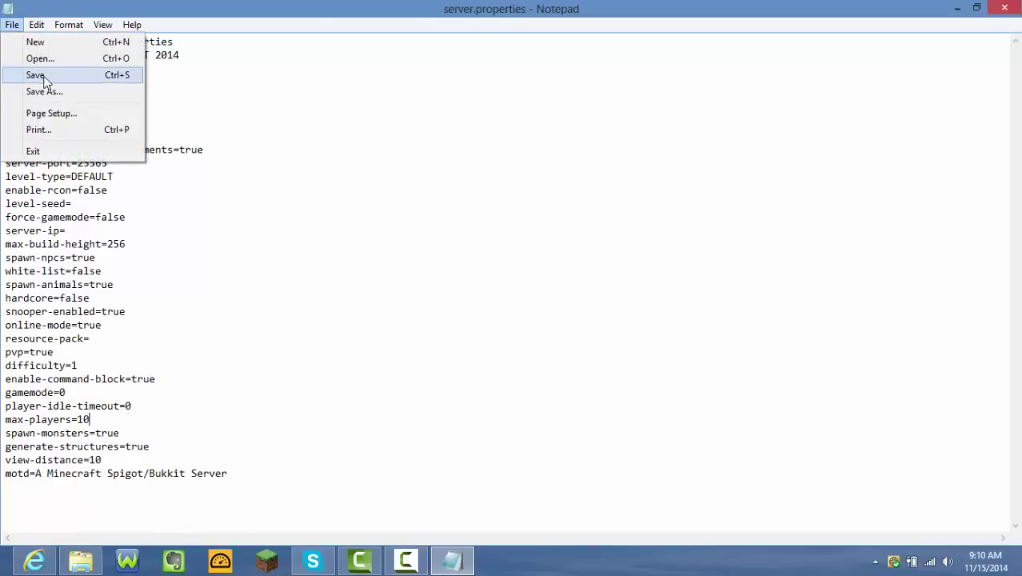
pyautogui.click(36, 73)
pyautogui.click(1005, 8)
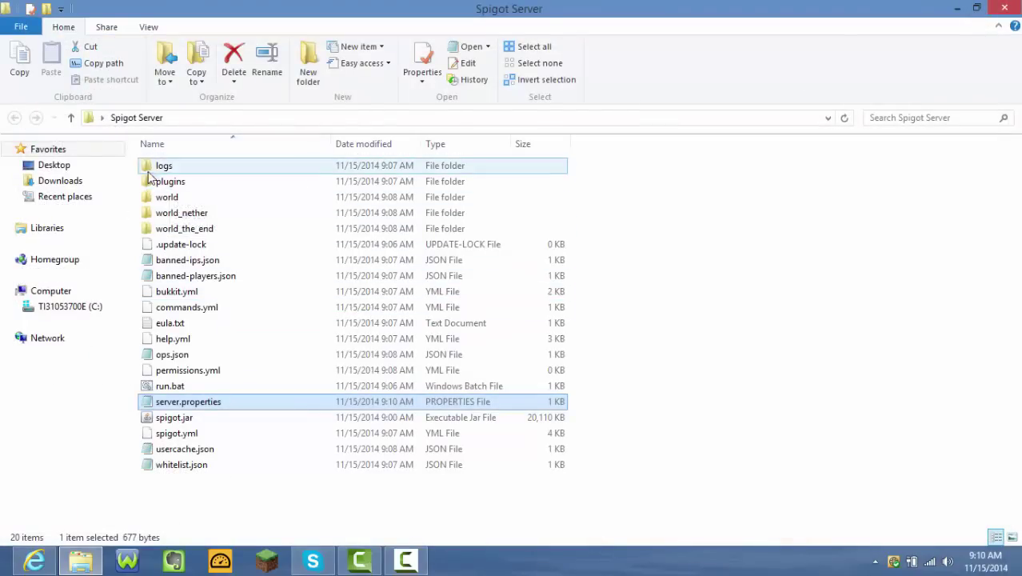
# - Look inside the server's plugins folder and its PluginMetrics subfolder
pyautogui.doubleClick(167, 182)
pyautogui.doubleClick(202, 166)
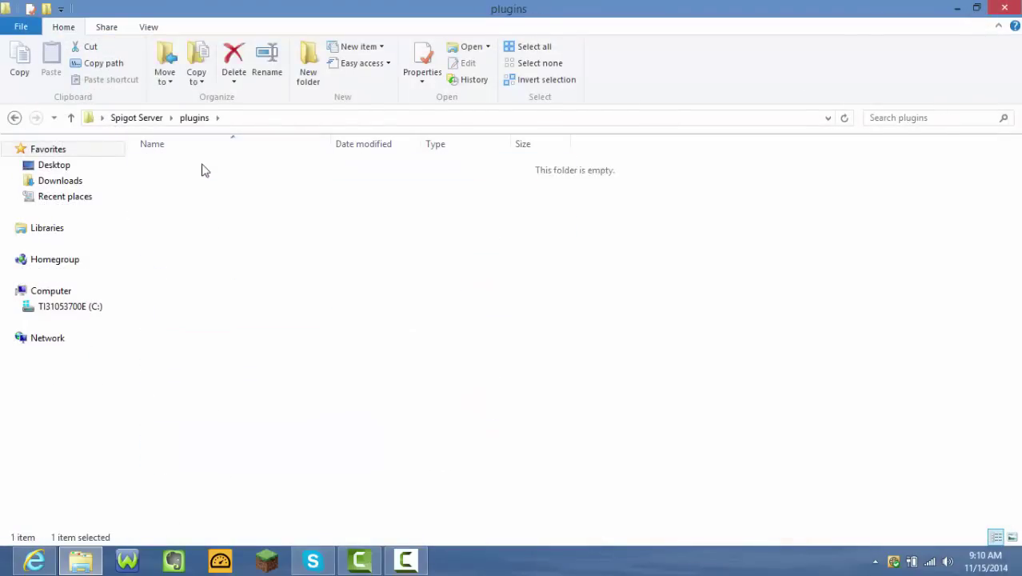
pyautogui.click(14, 118)
pyautogui.click(14, 117)
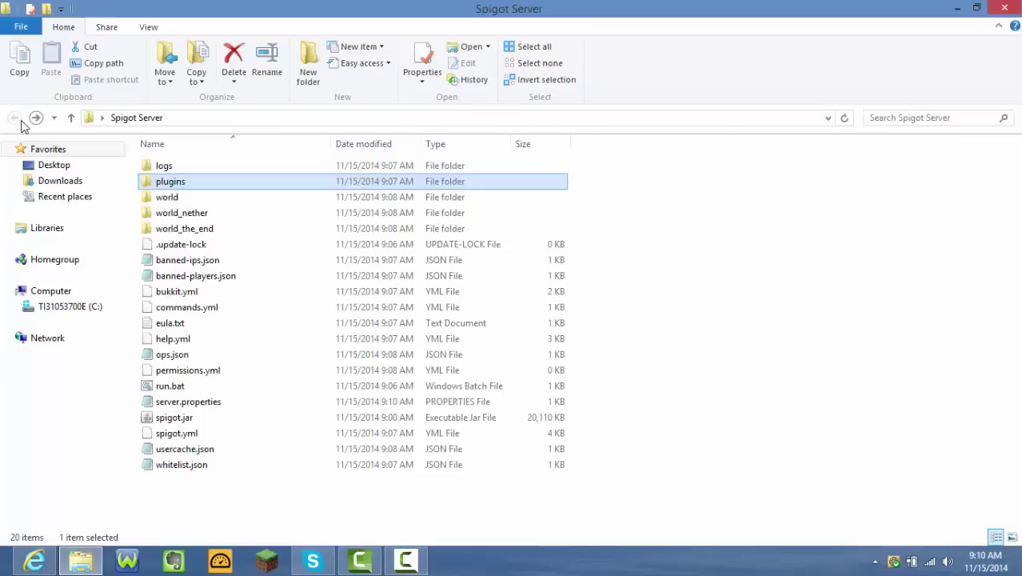
pyautogui.press('Up')
pyautogui.doubleClick(230, 186)
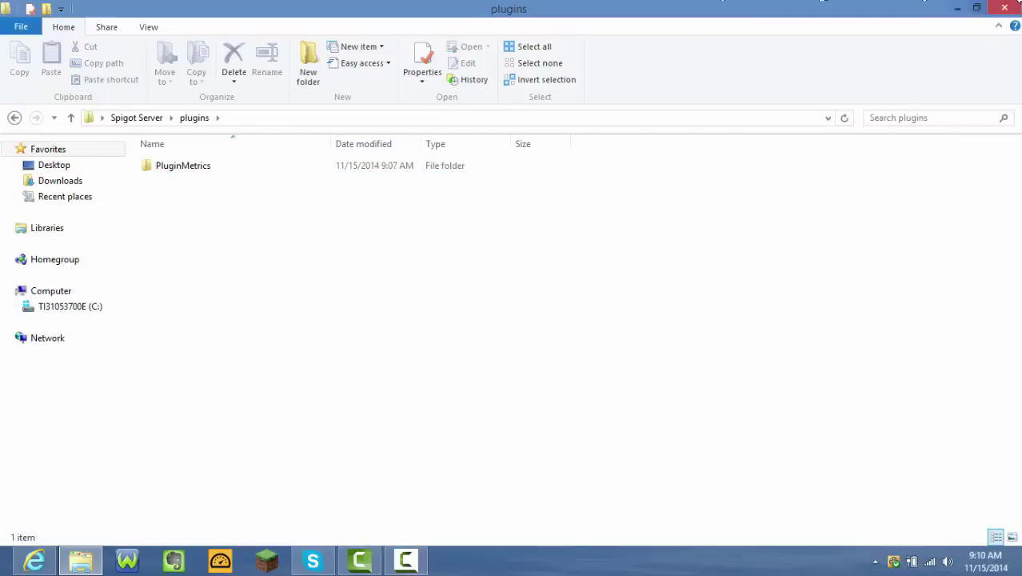
# - Put away the plugins folder window and close the Spigot download page in the web browser
pyautogui.click(958, 8)
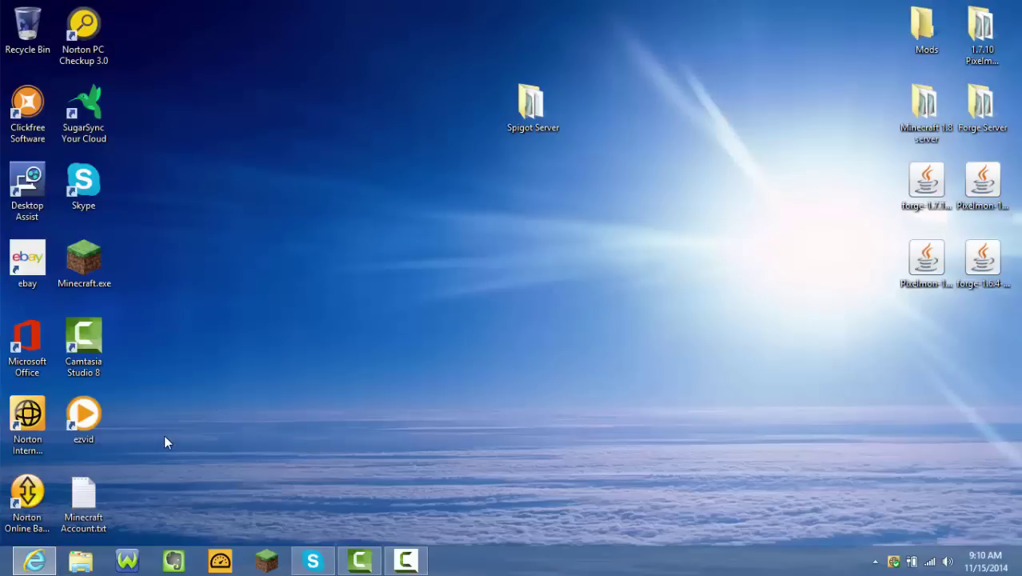
pyautogui.click(33, 560)
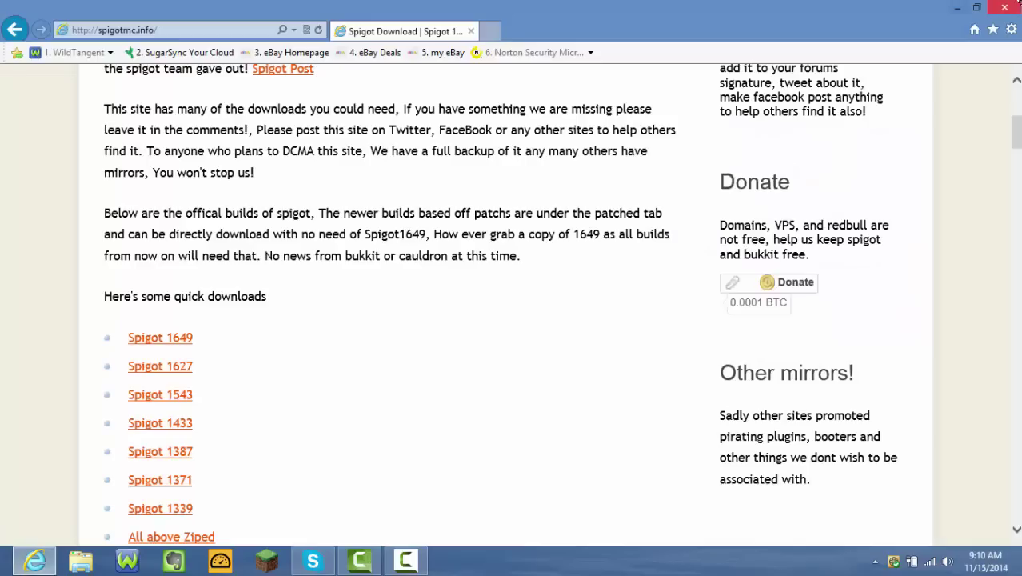
pyautogui.click(1005, 7)
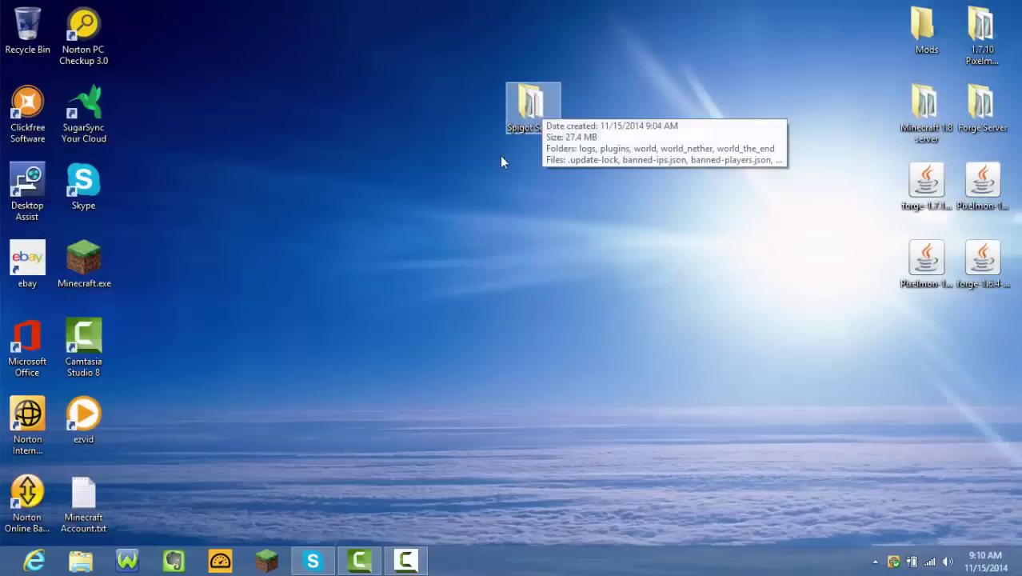
# - Start the server with run.bat from the Spigot Server folder and close the folder window
pyautogui.doubleClick(536, 110)
pyautogui.doubleClick(171, 387)
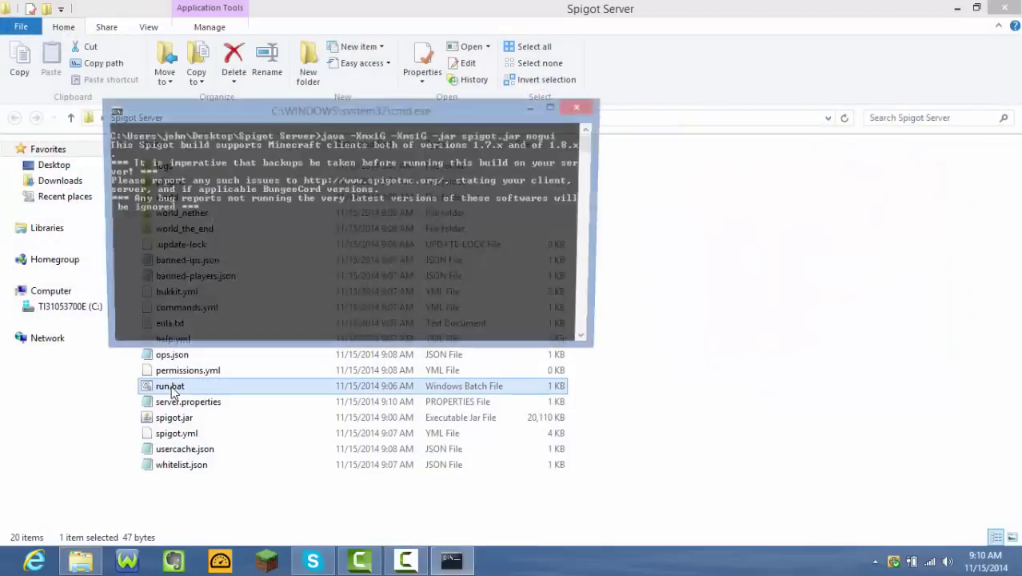
pyautogui.click(1004, 8)
# - Move the Spigot Server folder closer to the other server folders on the desktop and dismiss the Skype notification
pyautogui.click(529, 112)
pyautogui.moveTo(530, 102); pyautogui.dragTo(992, 322)
pyautogui.moveTo(927, 329); pyautogui.dragTo(760, 175)
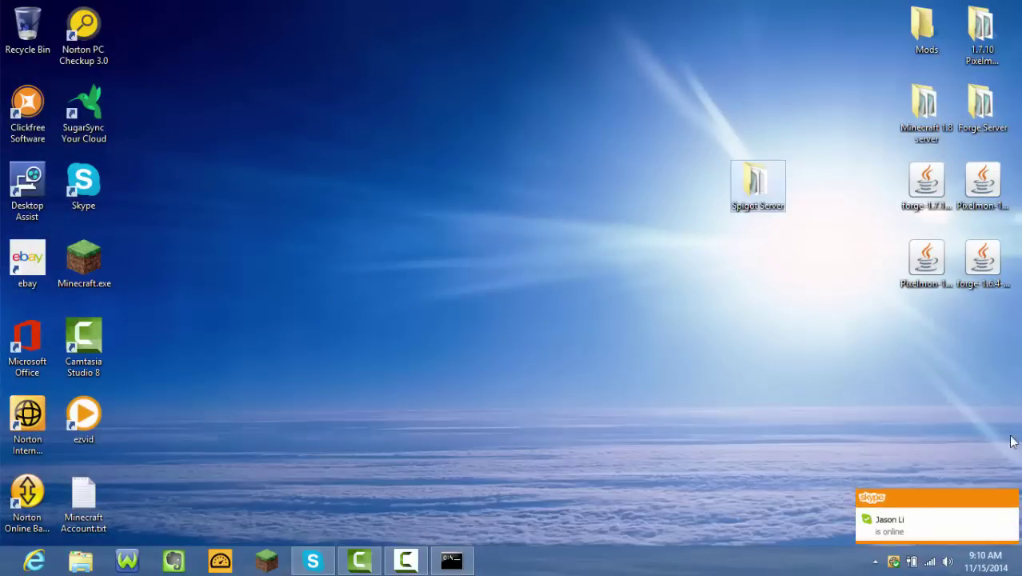
pyautogui.click(1006, 500)
# - Open the Minecraft launcher, set the Forge profile to use version release 1.8, save it, and start the game
pyautogui.click(267, 560)
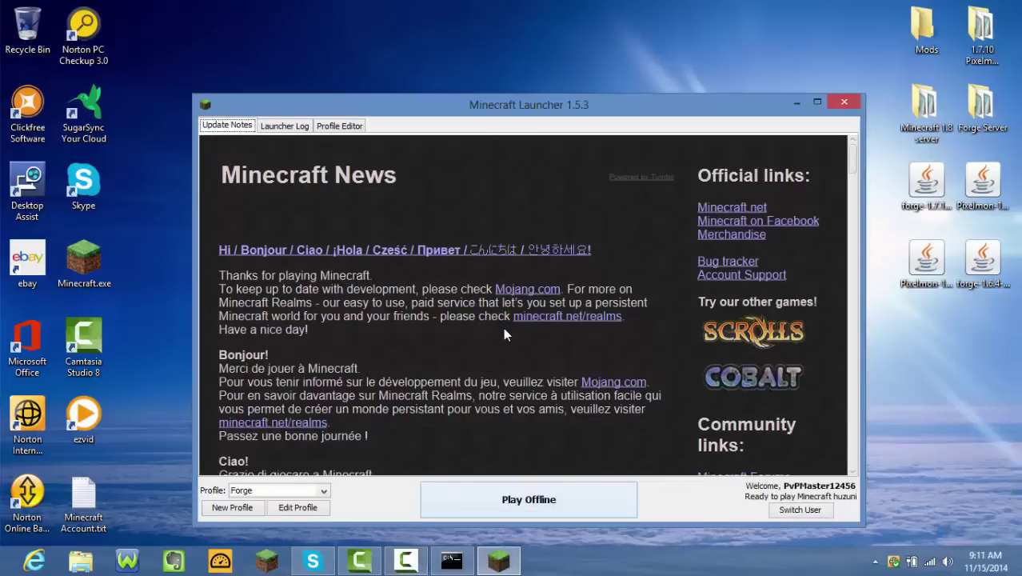
pyautogui.click(297, 507)
pyautogui.click(397, 372)
pyautogui.scroll(2, 399, 409)
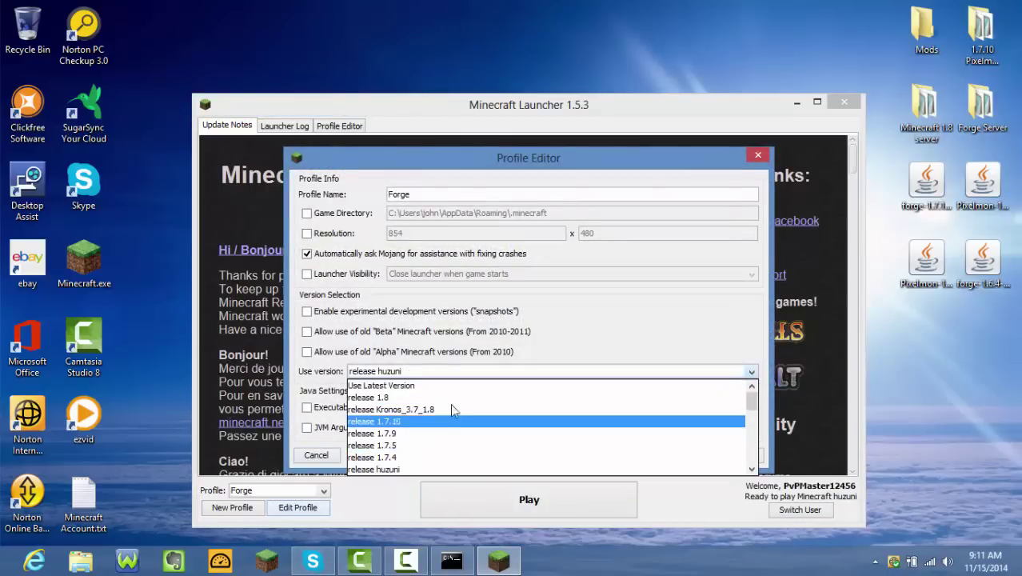
pyautogui.click(511, 399)
pyautogui.click(720, 454)
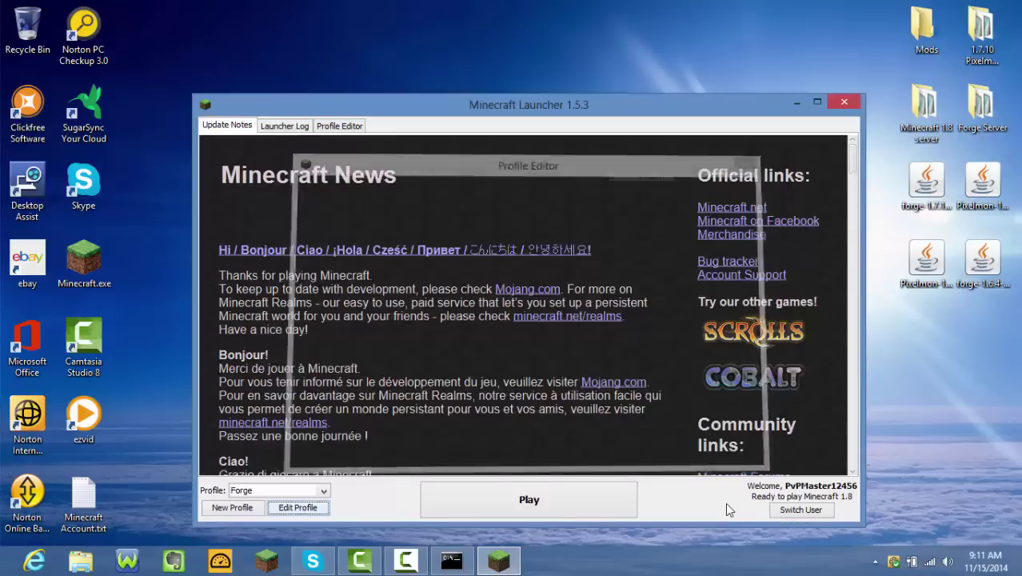
pyautogui.click(532, 500)
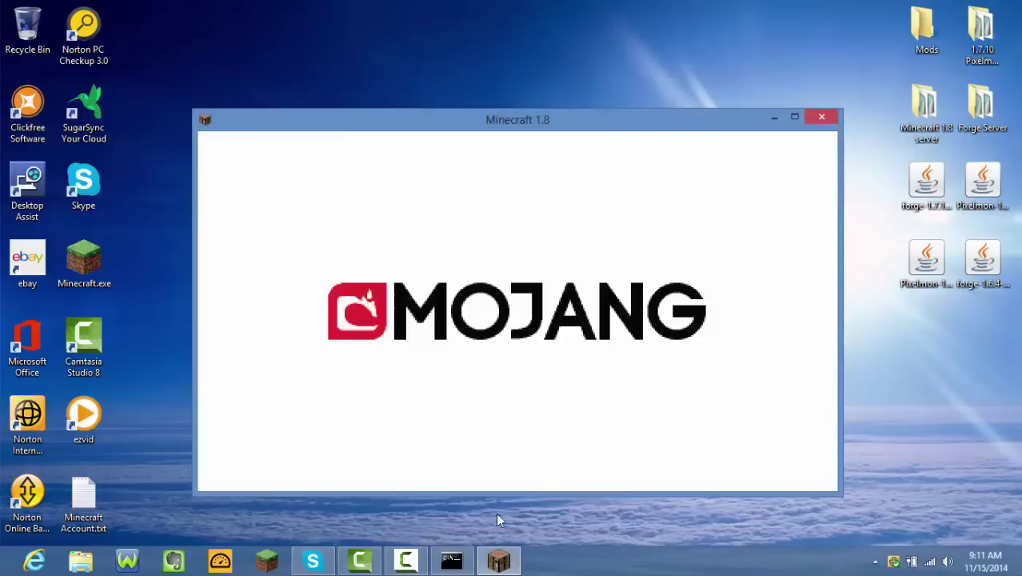
# - Check the startup log in the server console, then minimize the console
pyautogui.click(451, 562)
pyautogui.scroll(5, 313, 266)
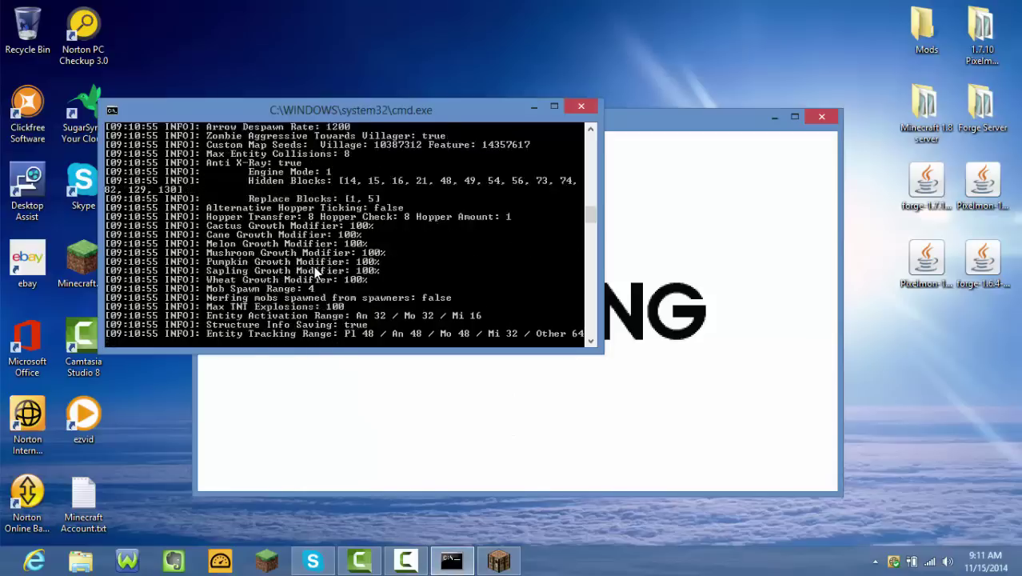
pyautogui.scroll(-6, 316, 268)
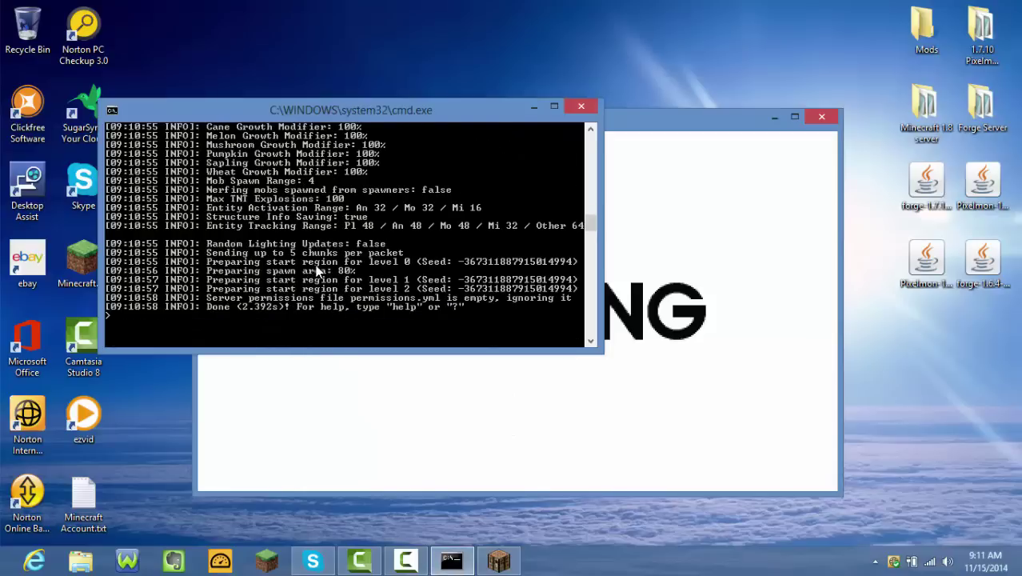
pyautogui.click(534, 107)
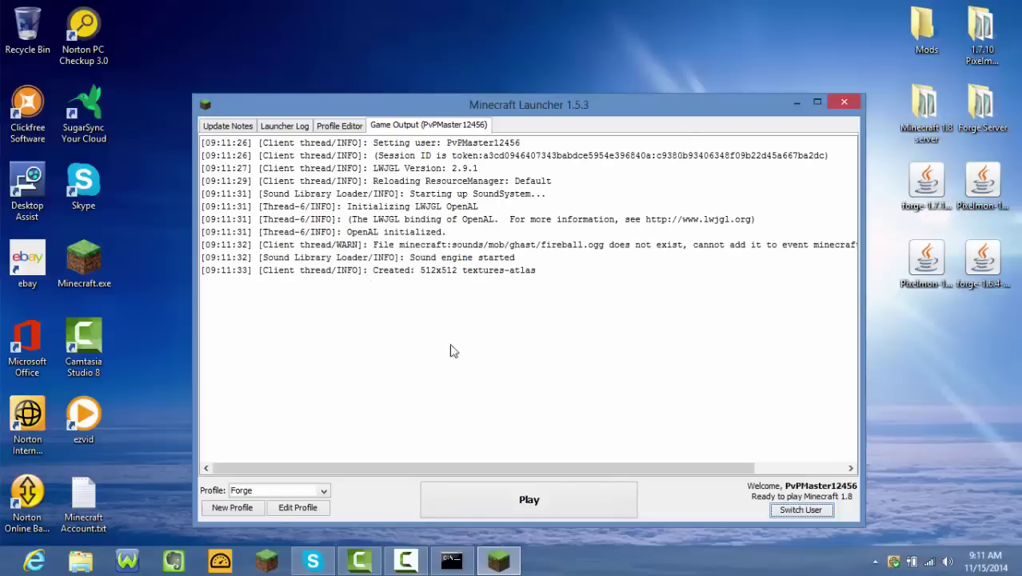
# - Launch Minecraft 1.8 from the launcher, maximize the game window, and leave the video settings and options for the title screen
pyautogui.click(555, 504)
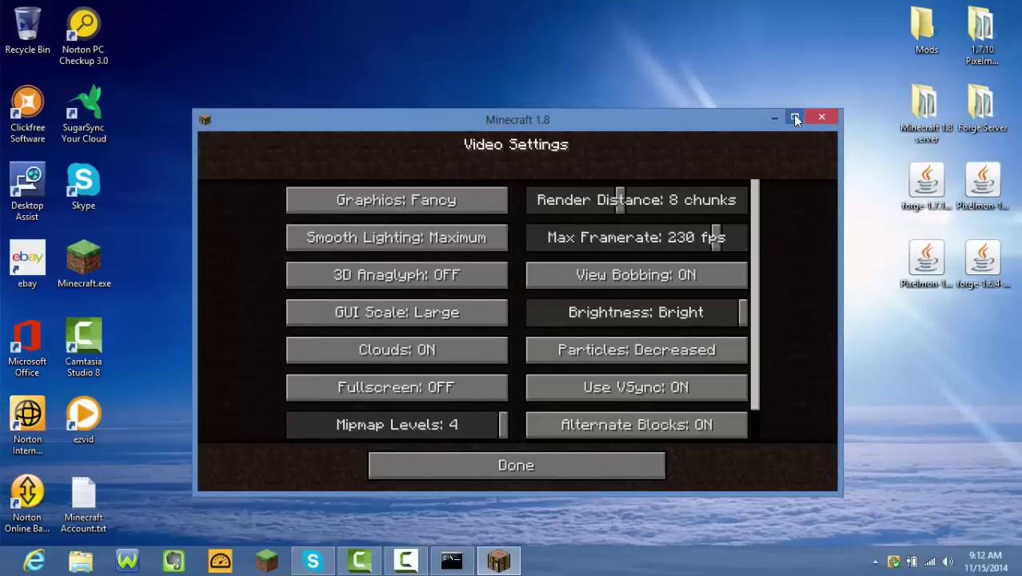
pyautogui.click(796, 119)
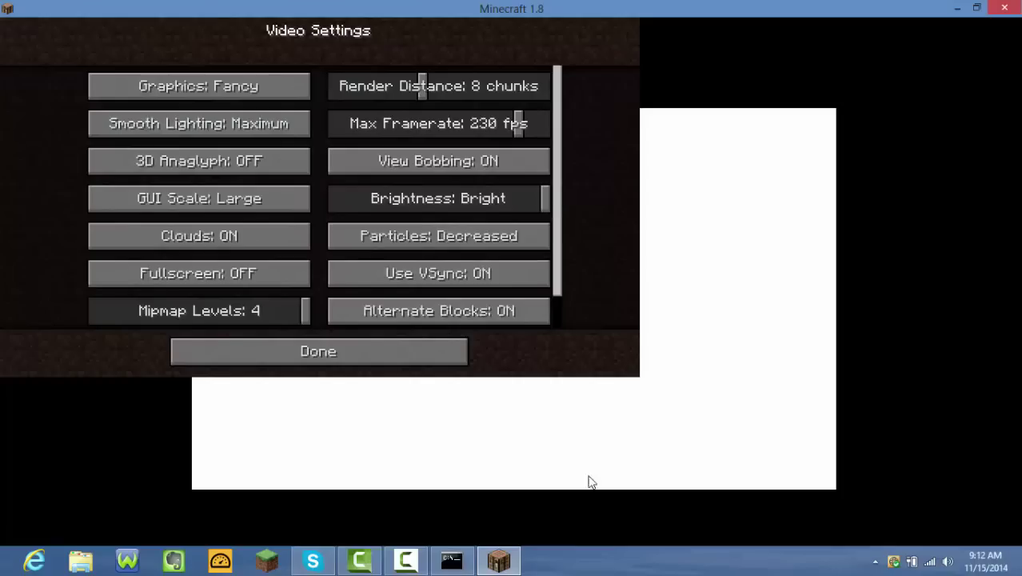
pyautogui.click(515, 525)
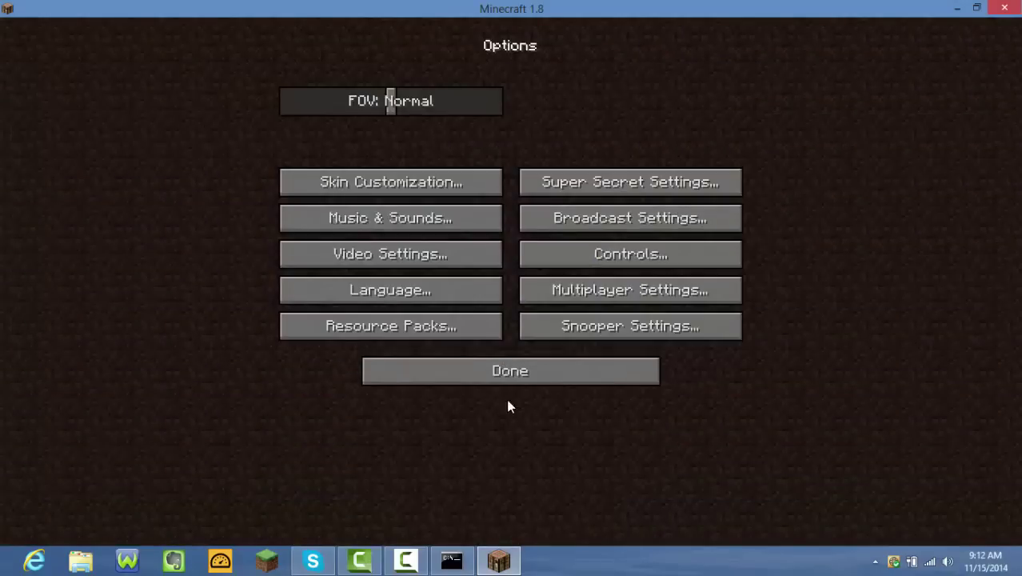
pyautogui.click(584, 370)
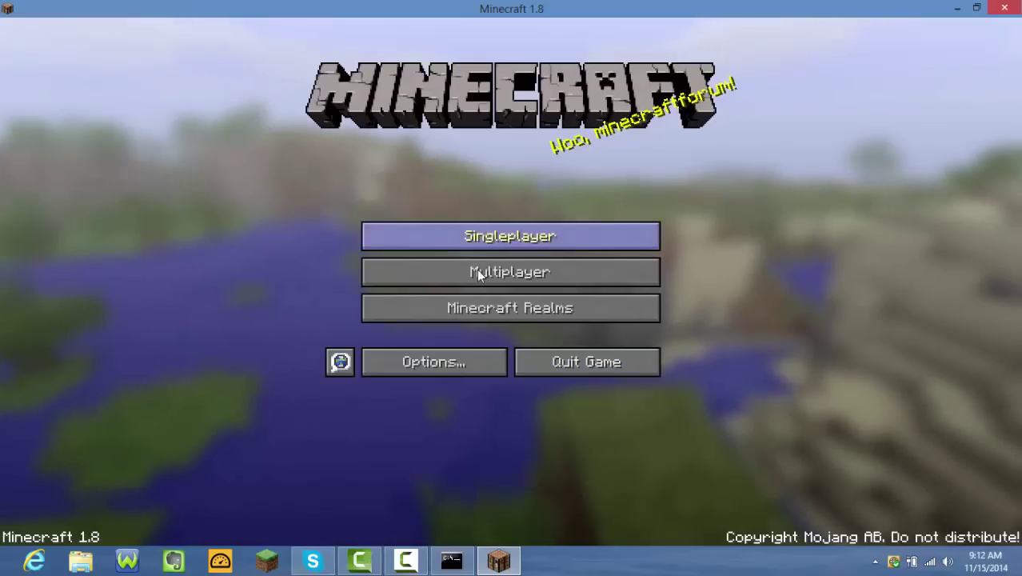
# - In the multiplayer server list, change the My Server entry's server address to localhost and save it
pyautogui.click(395, 278)
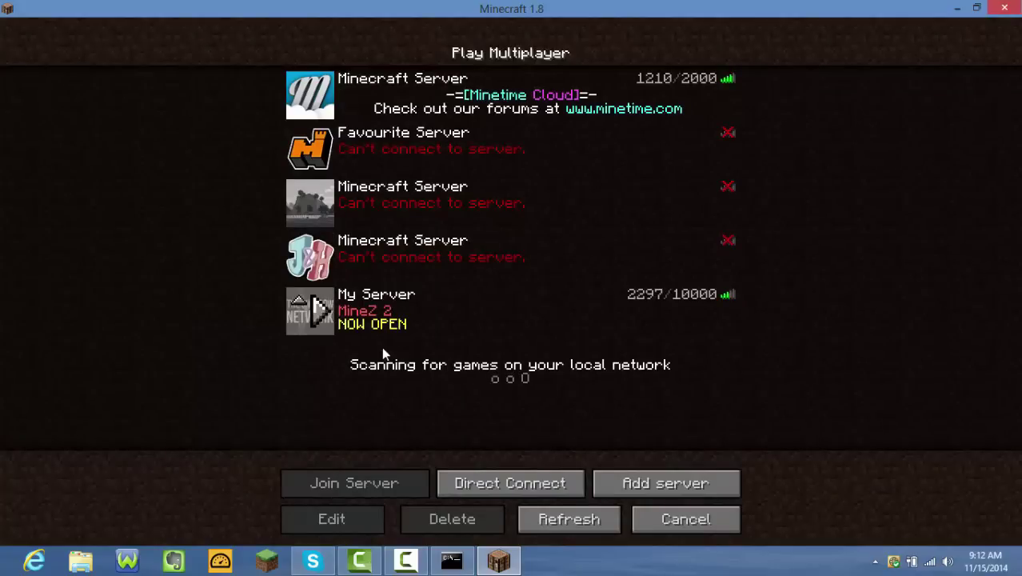
pyautogui.click(352, 324)
pyautogui.click(352, 521)
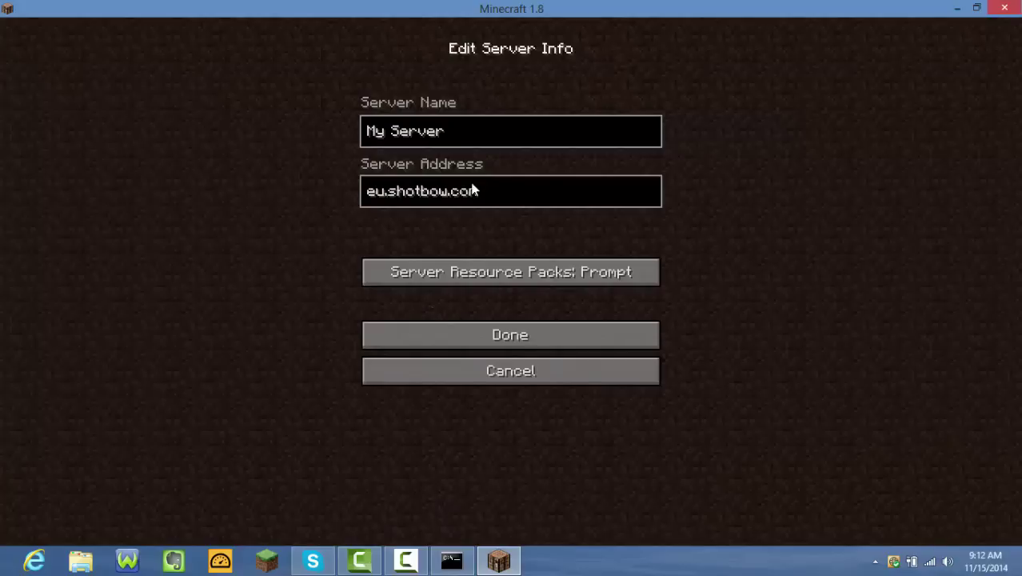
pyautogui.click(499, 194)
pyautogui.press('BackSpace')
pyautogui.press('BackSpace')
pyautogui.press('BackSpace')
pyautogui.press('BackSpace')
pyautogui.press('BackSpace')
pyautogui.press('BackSpace')
pyautogui.press('BackSpace')
pyautogui.press('BackSpace')
pyautogui.press('BackSpace')
pyautogui.press('BackSpace')
pyautogui.press('BackSpace')
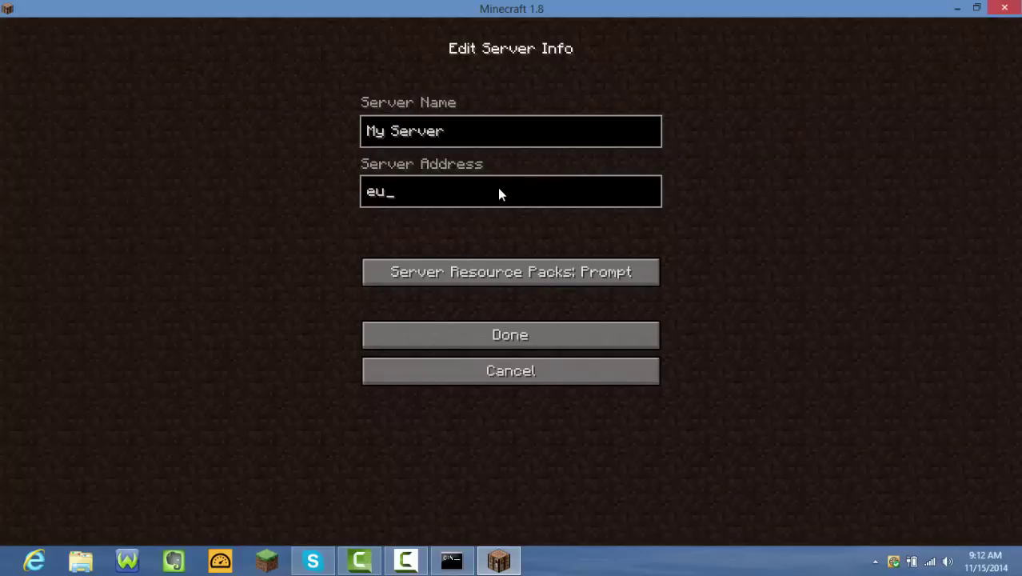
pyautogui.press('BackSpace')
pyautogui.press('BackSpace')
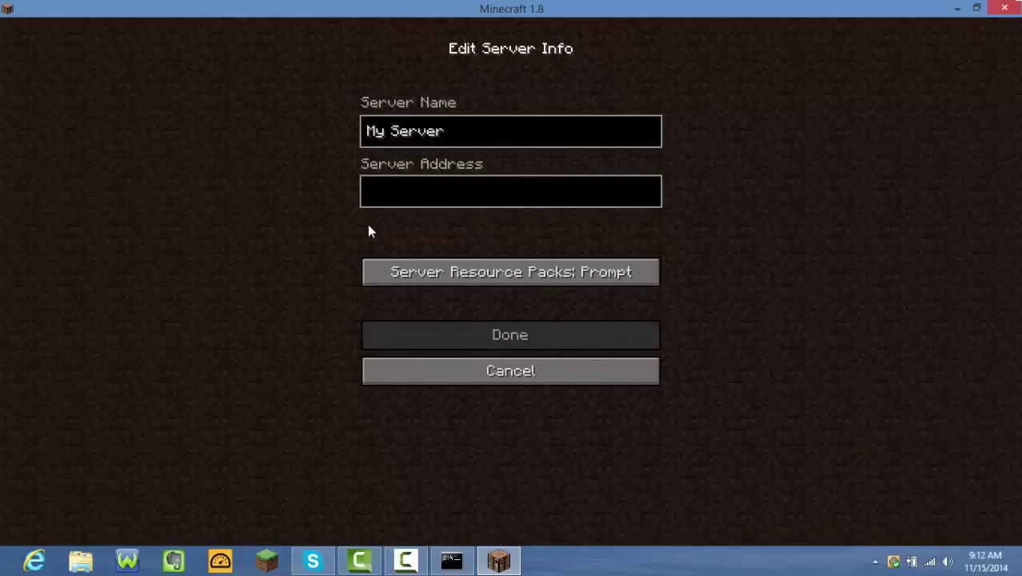
pyautogui.write('locah')
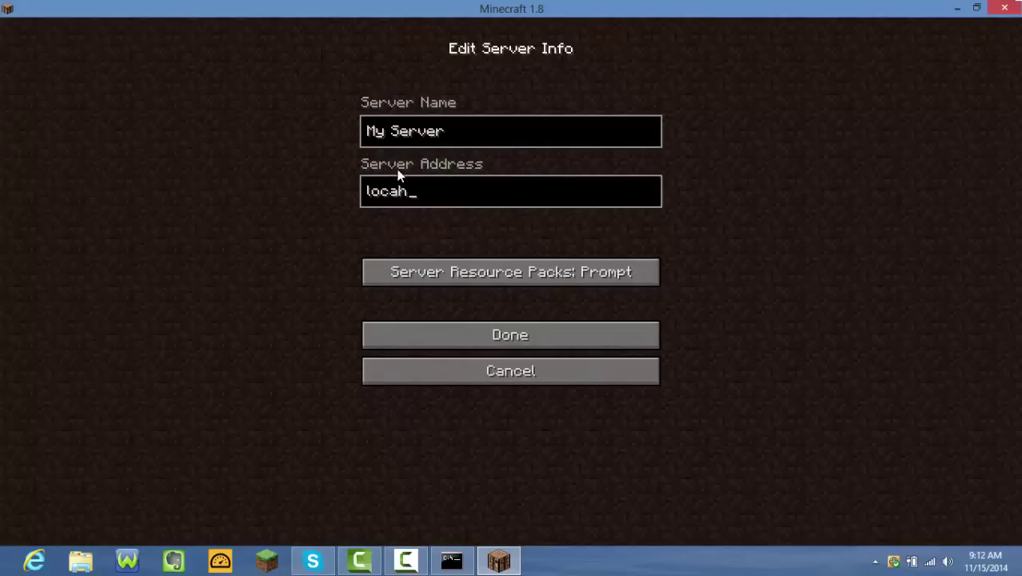
pyautogui.press('BackSpace')
pyautogui.write('lhost')
pyautogui.click(452, 562)
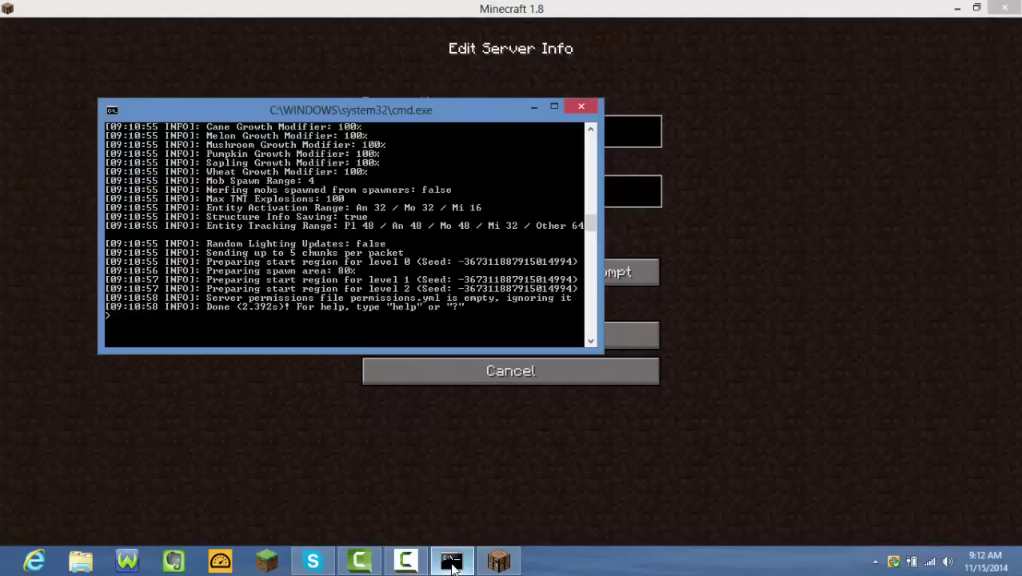
pyautogui.click(452, 562)
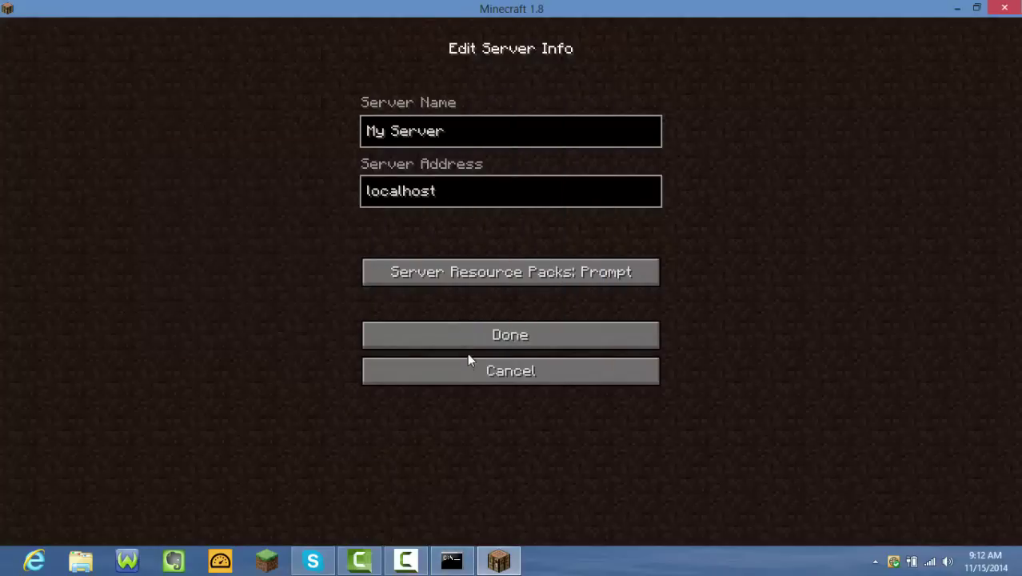
pyautogui.click(398, 335)
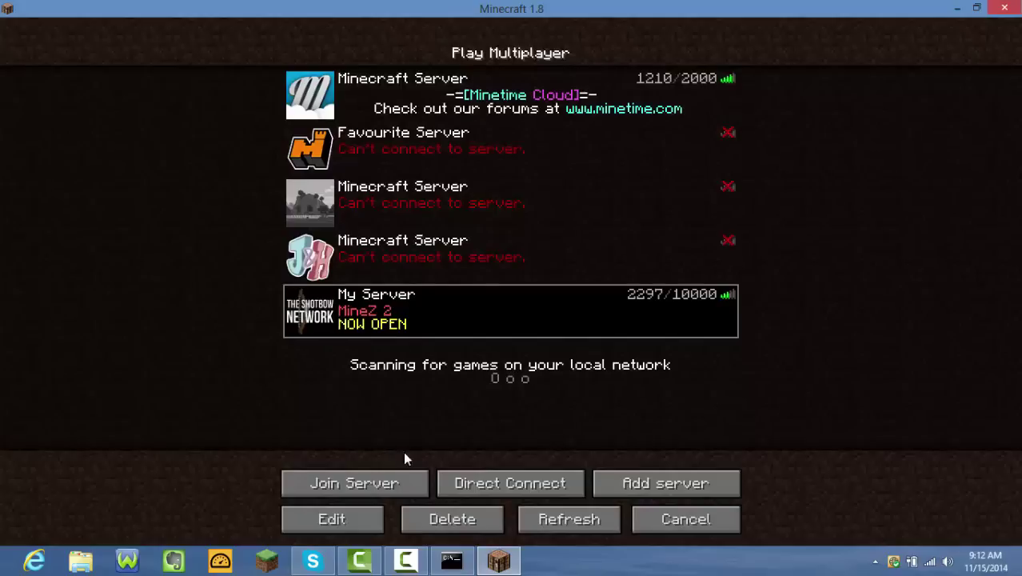
# - Try to join My Server, then return to the server list and refresh it
pyautogui.click(361, 483)
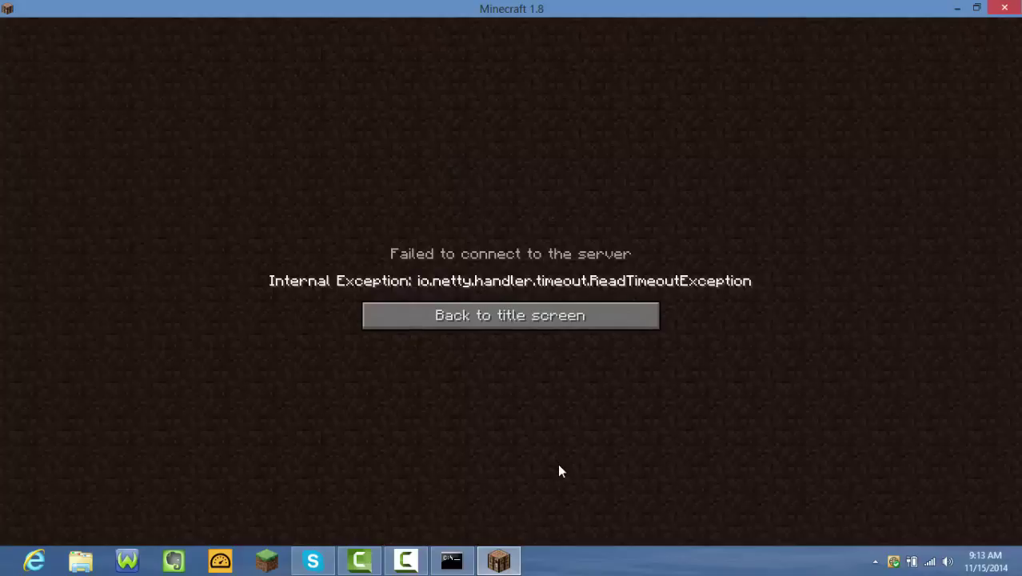
pyautogui.click(525, 317)
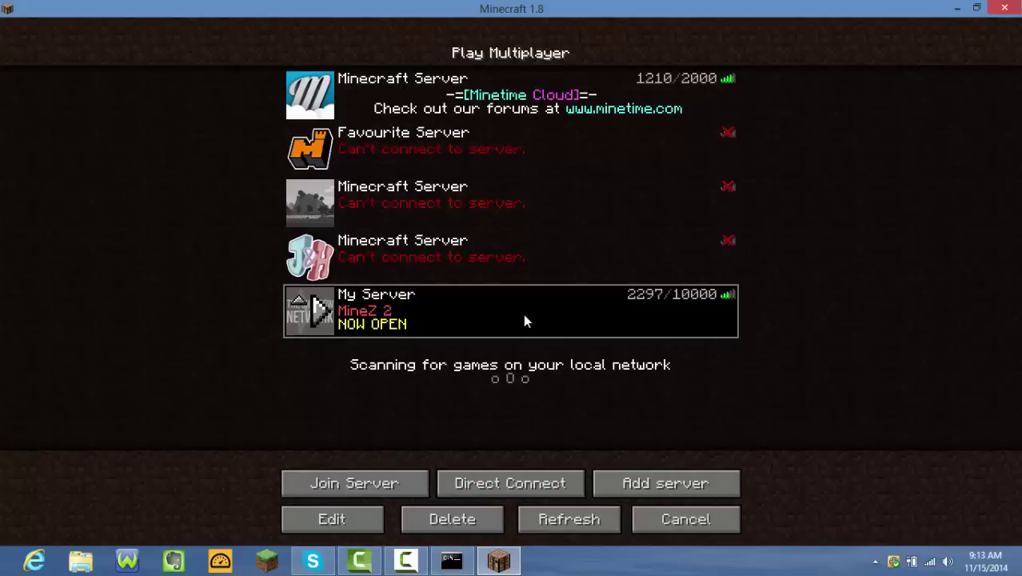
pyautogui.click(565, 524)
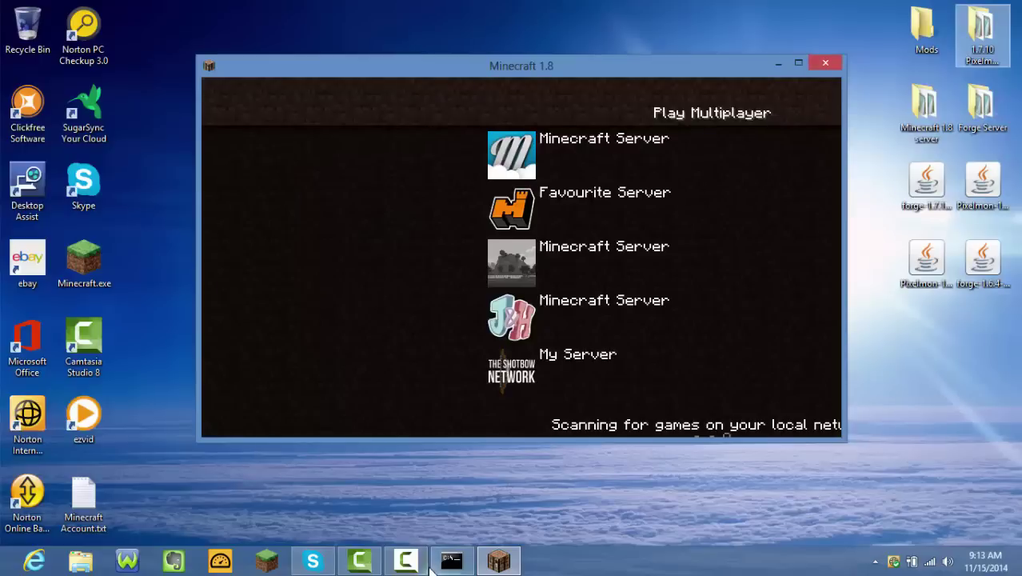
# - Close the Minecraft 1.8 game window and dismiss the Norton performance alert
pyautogui.click(406, 560)
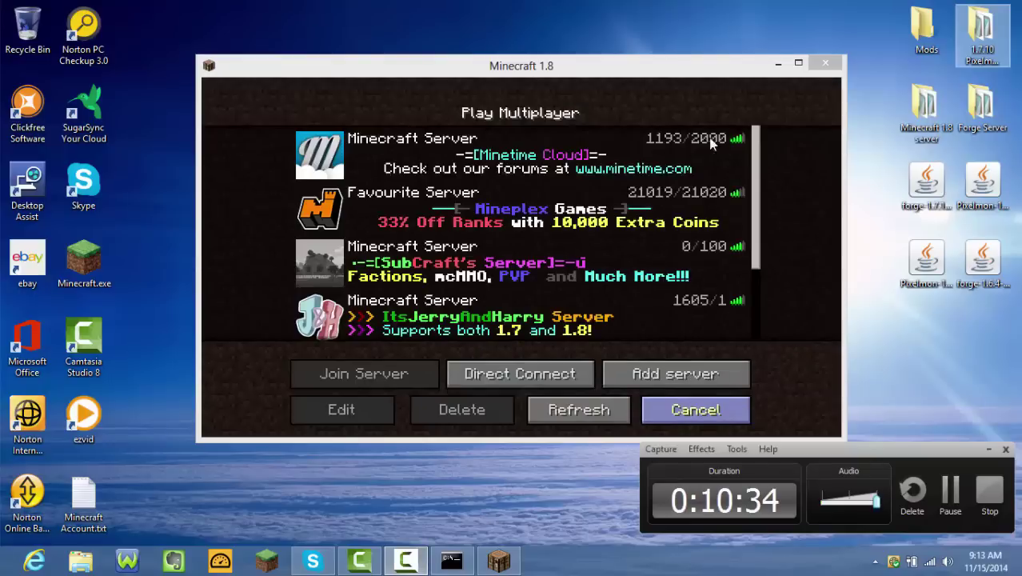
pyautogui.click(824, 64)
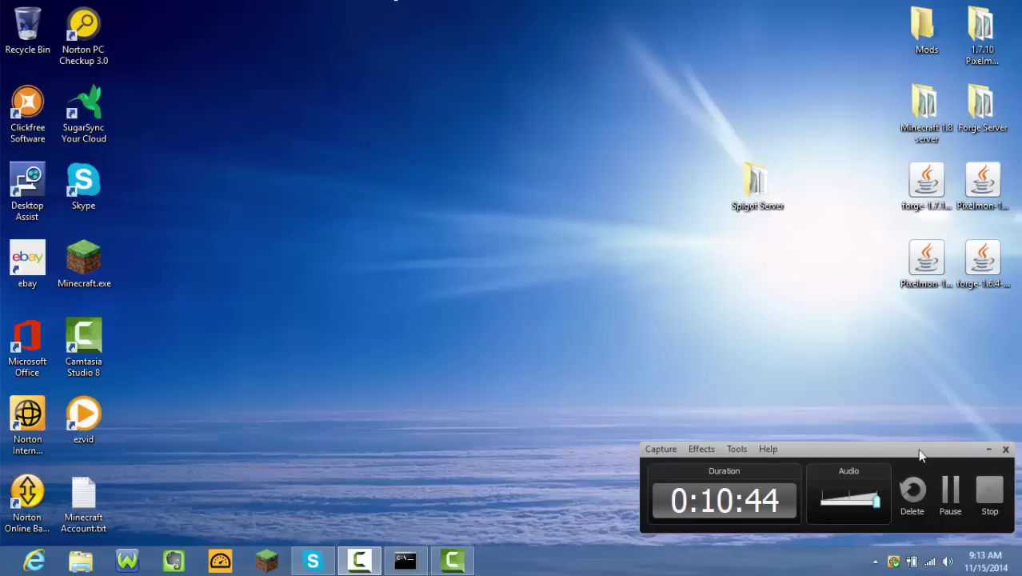
pyautogui.click(950, 493)
pyautogui.click(950, 493)
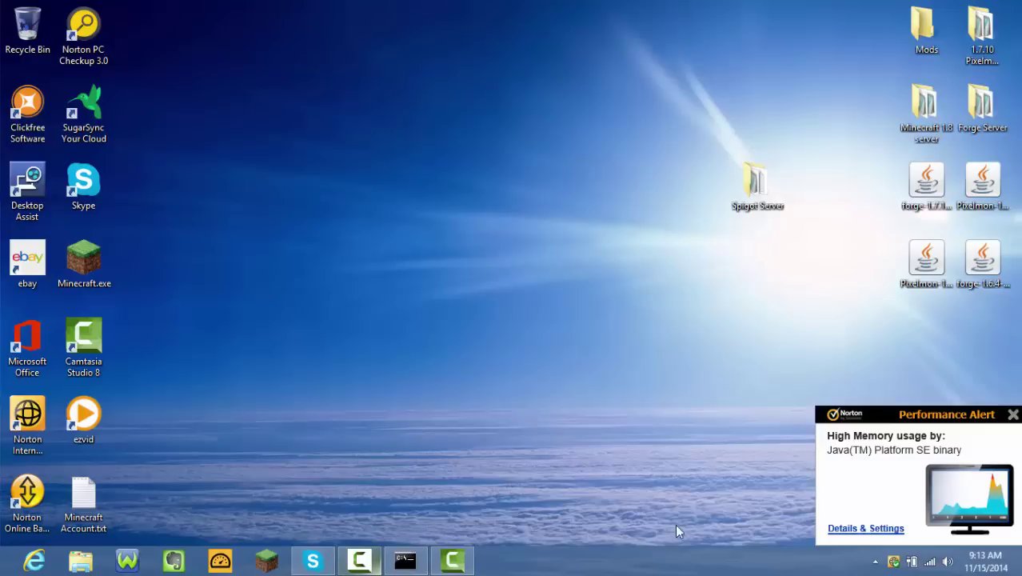
pyautogui.click(1013, 415)
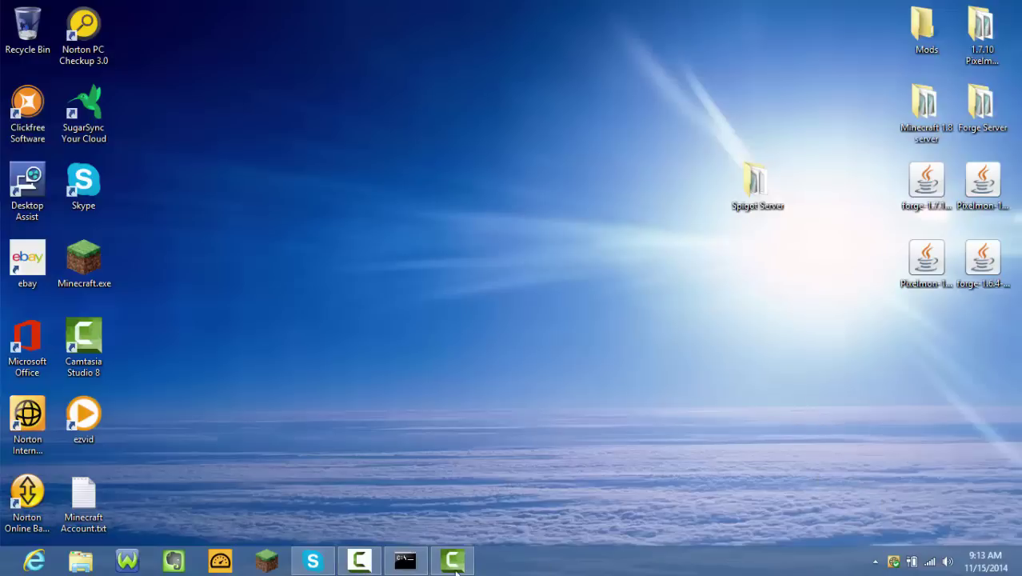
pyautogui.click(453, 557)
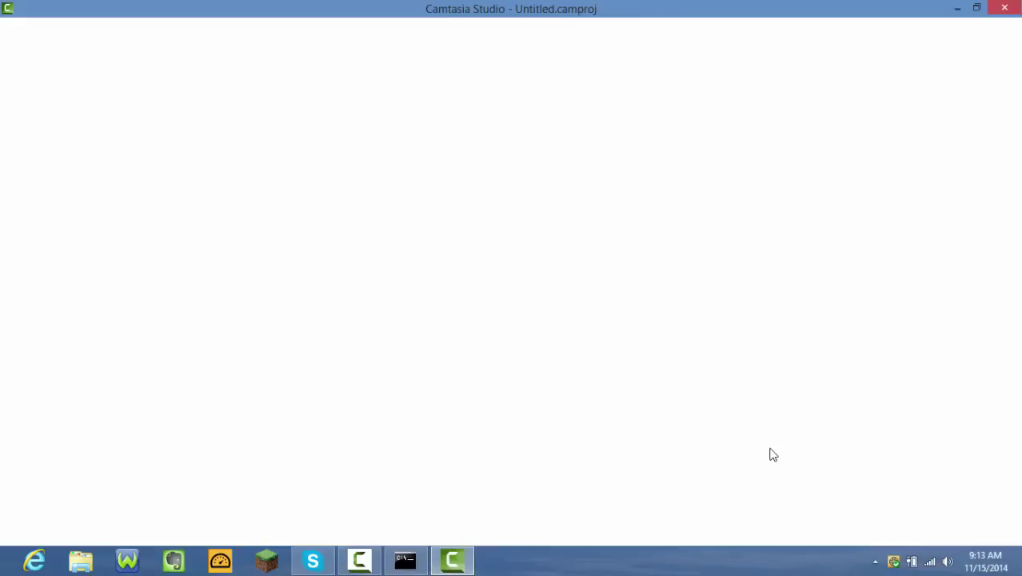
pyautogui.click(959, 9)
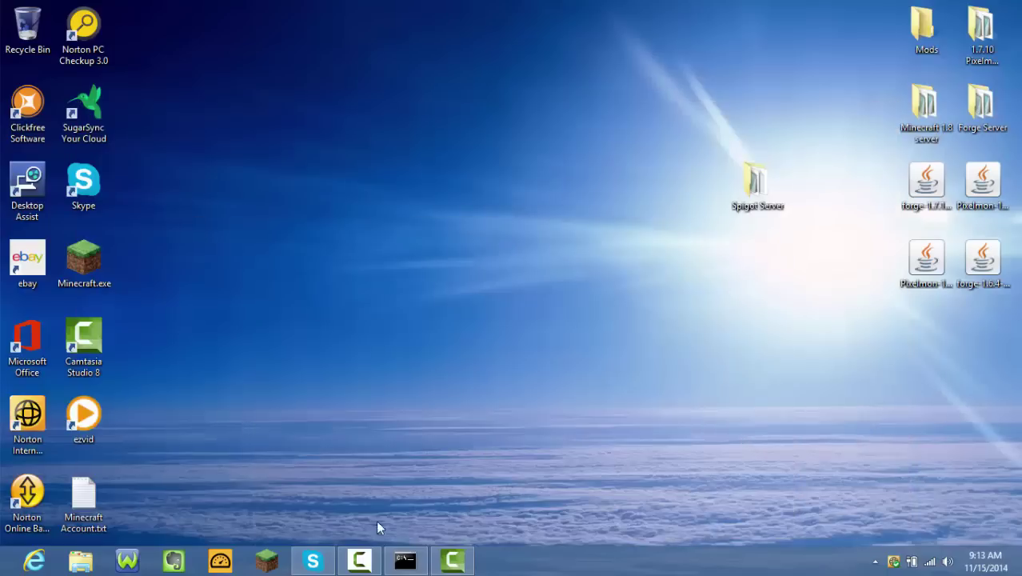
pyautogui.click(355, 562)
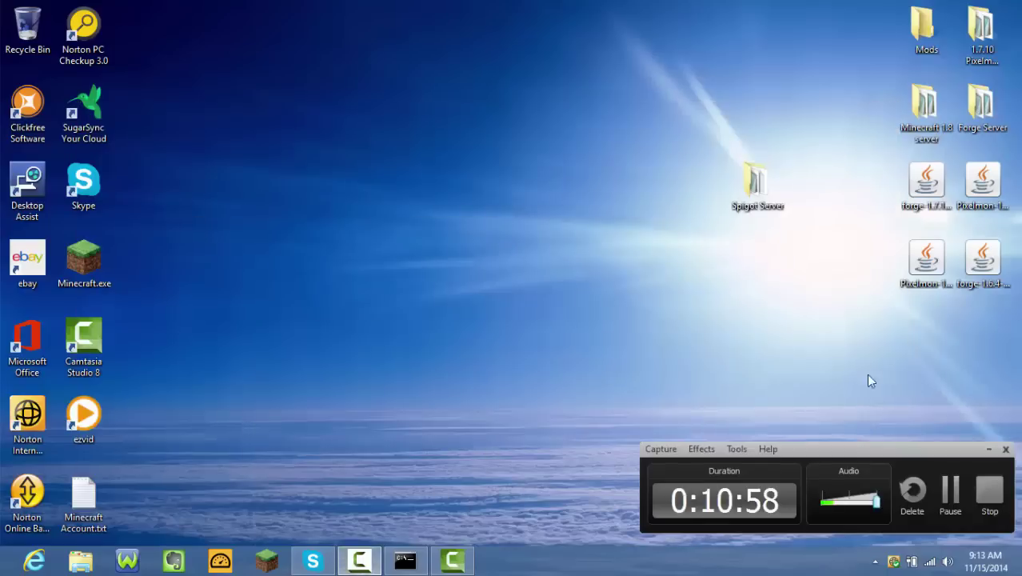
pyautogui.click(948, 492)
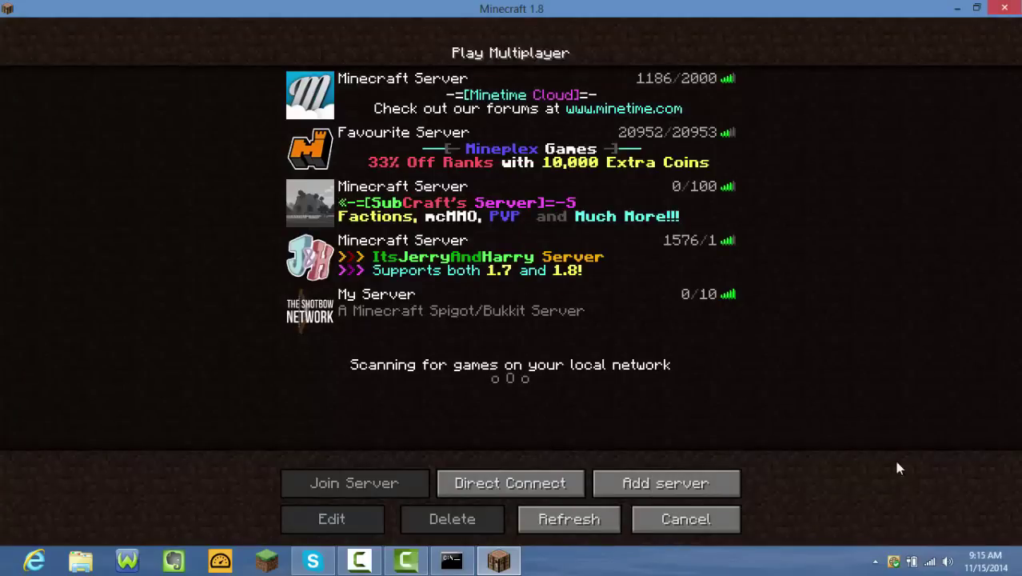
# - Join My Server from the multiplayer server list and display the list of online players in the game
pyautogui.click(386, 315)
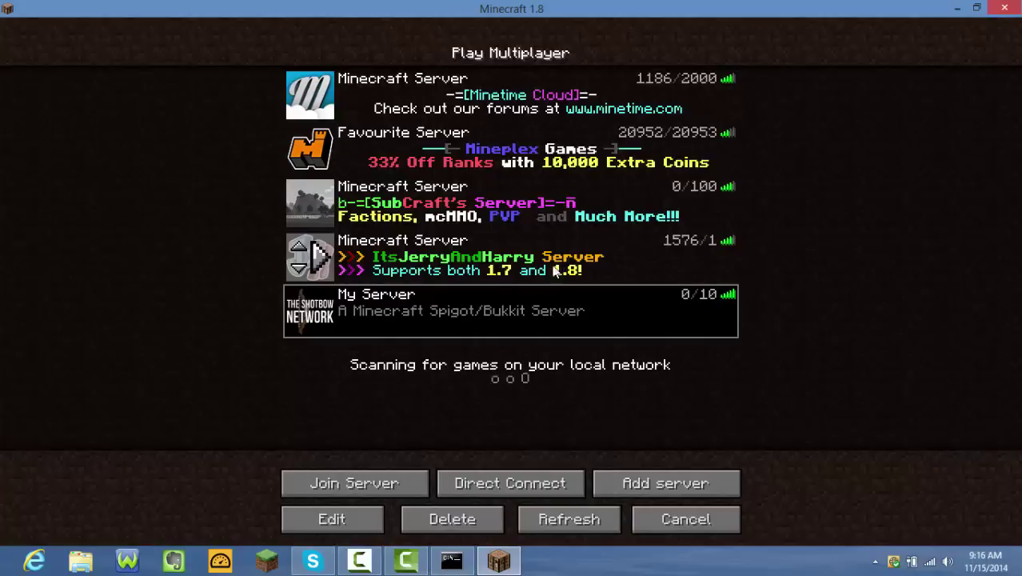
pyautogui.click(365, 487)
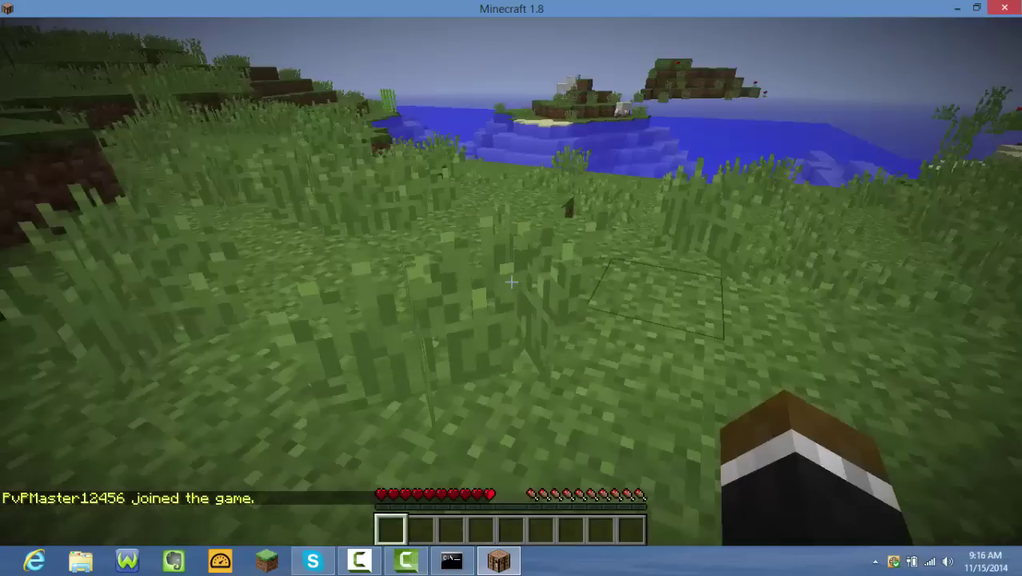
pyautogui.press('Tab')
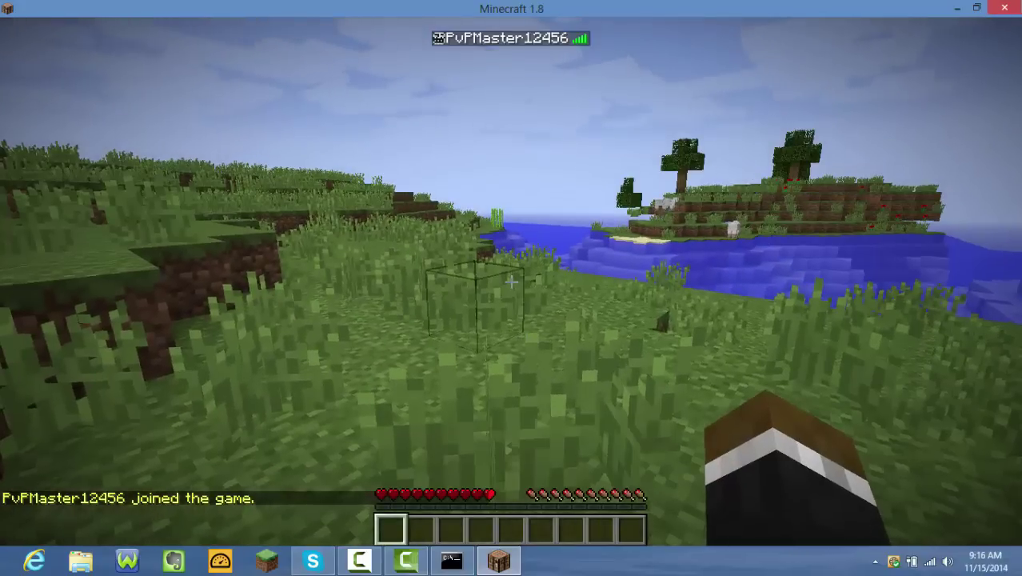